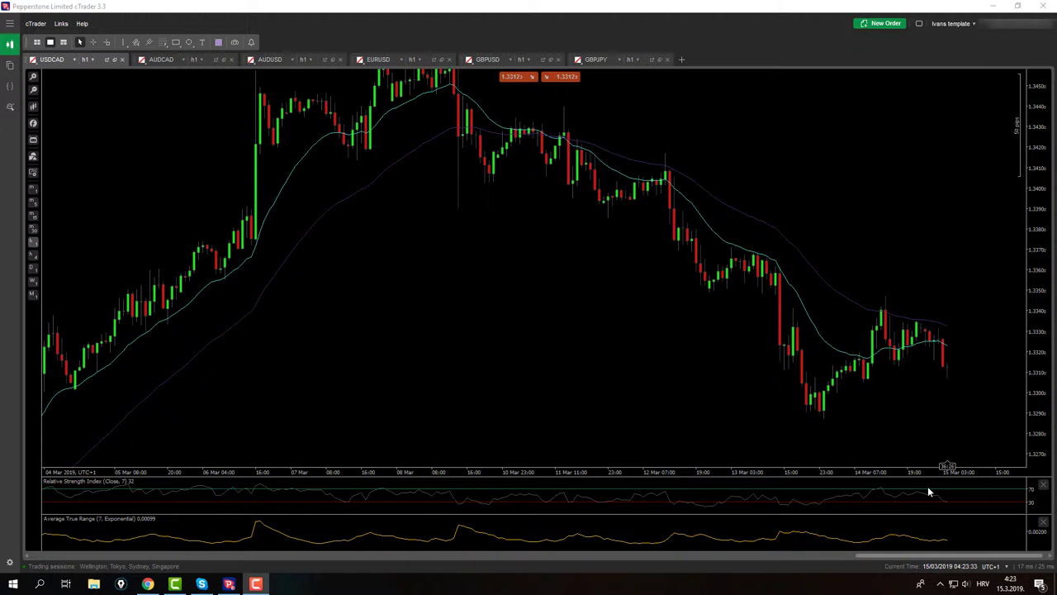
Step: Draw a Fibonacci retracement on the USDCAD h1 chart from the late 13 March swing low up to the 14 March swing high
left_click_drag(522, 387, 509, 305)
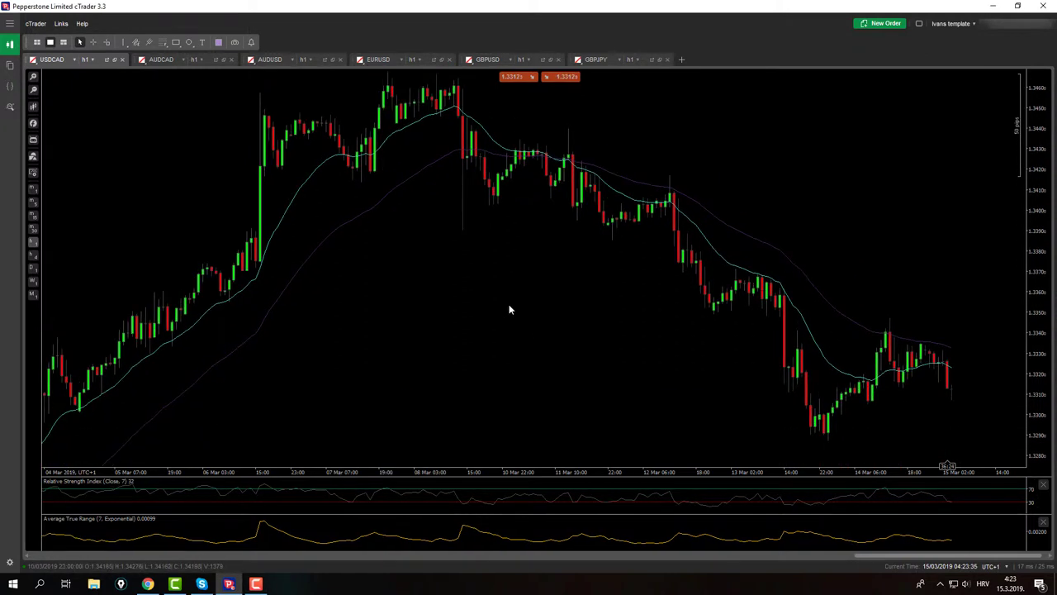
scroll(508, 310, "down", 3)
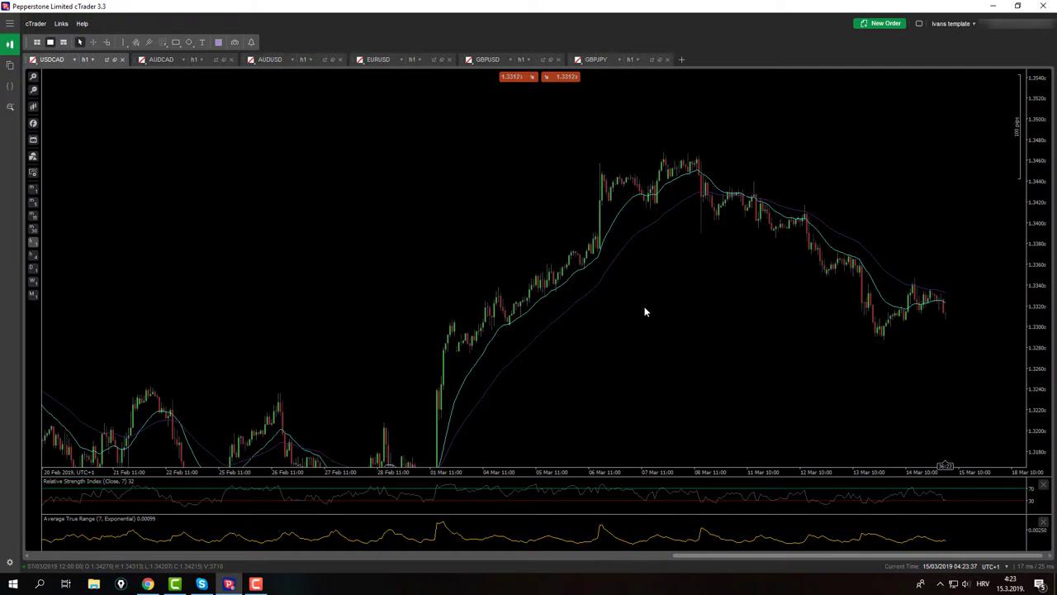
scroll(645, 311, "up", 2)
scroll(821, 231, "up", 2)
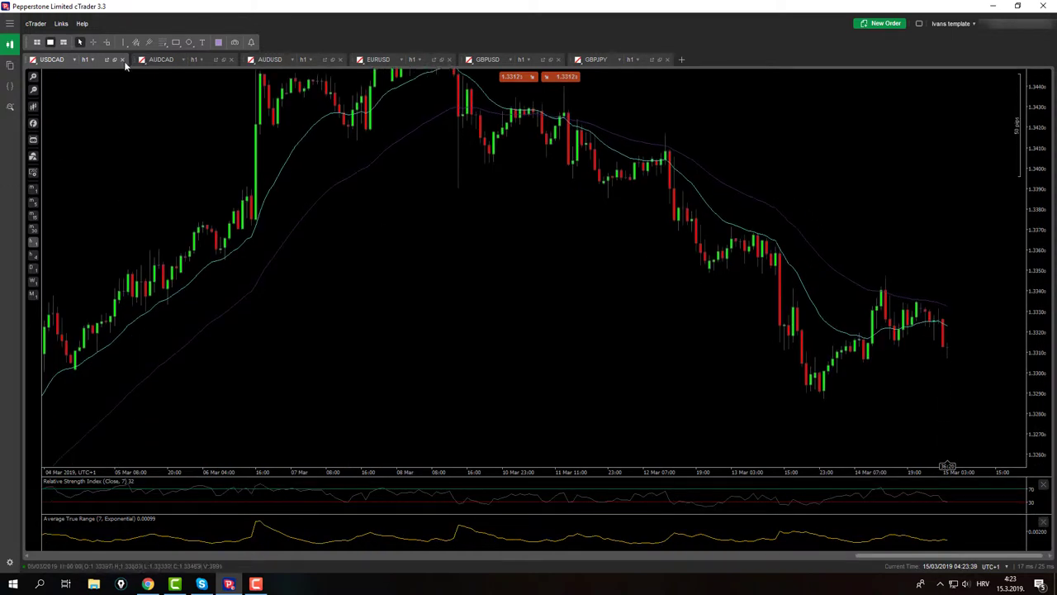
left_click(164, 43)
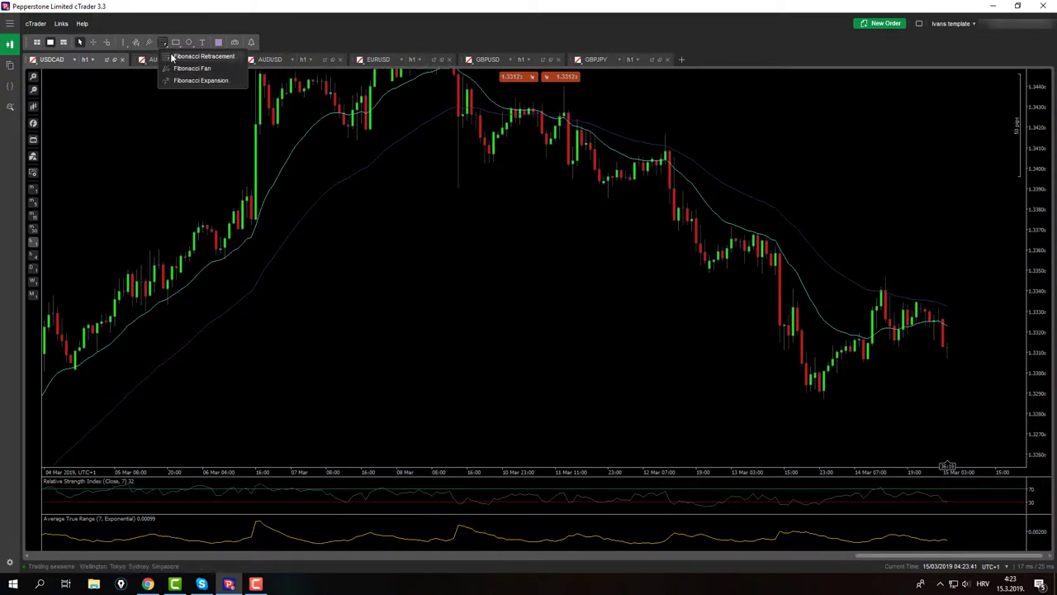
left_click(172, 56)
left_click(821, 399)
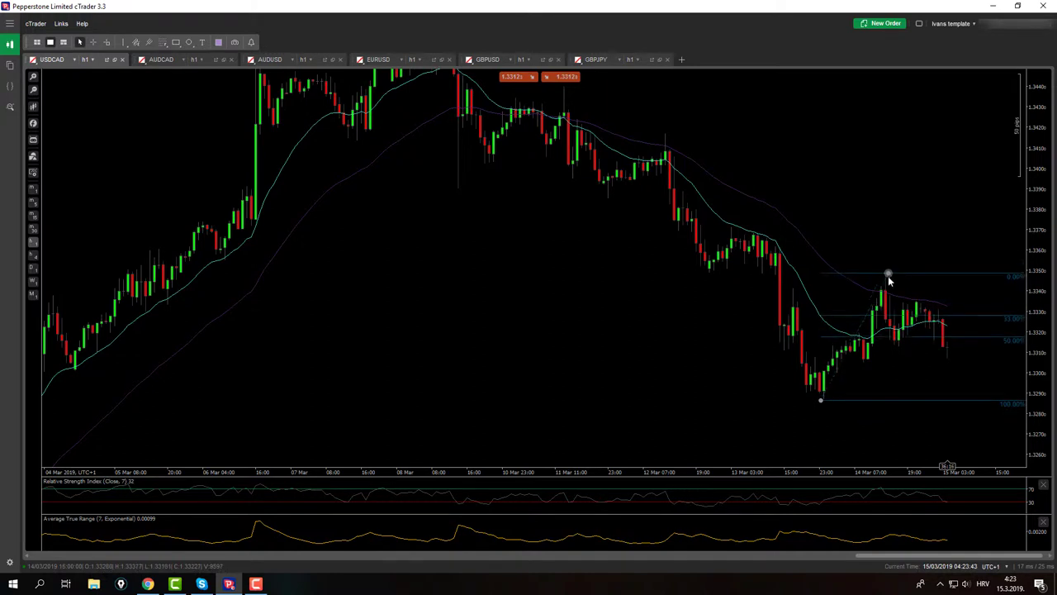
left_click(886, 278)
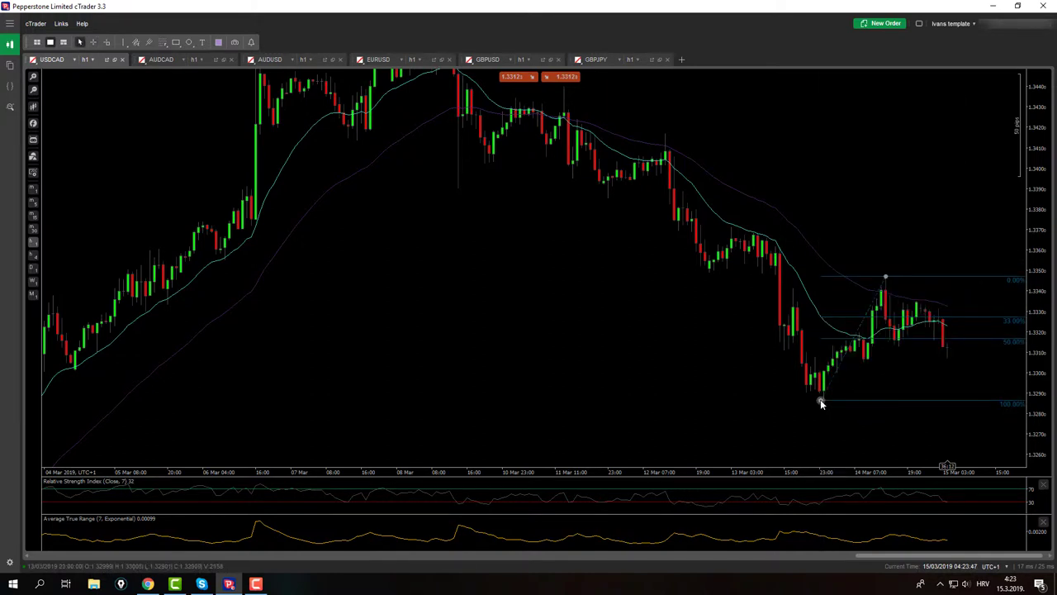
Step: Enable the 88.60% level on the USDCAD retracement and align its lower anchor with the swing low's wick
double_click(821, 400)
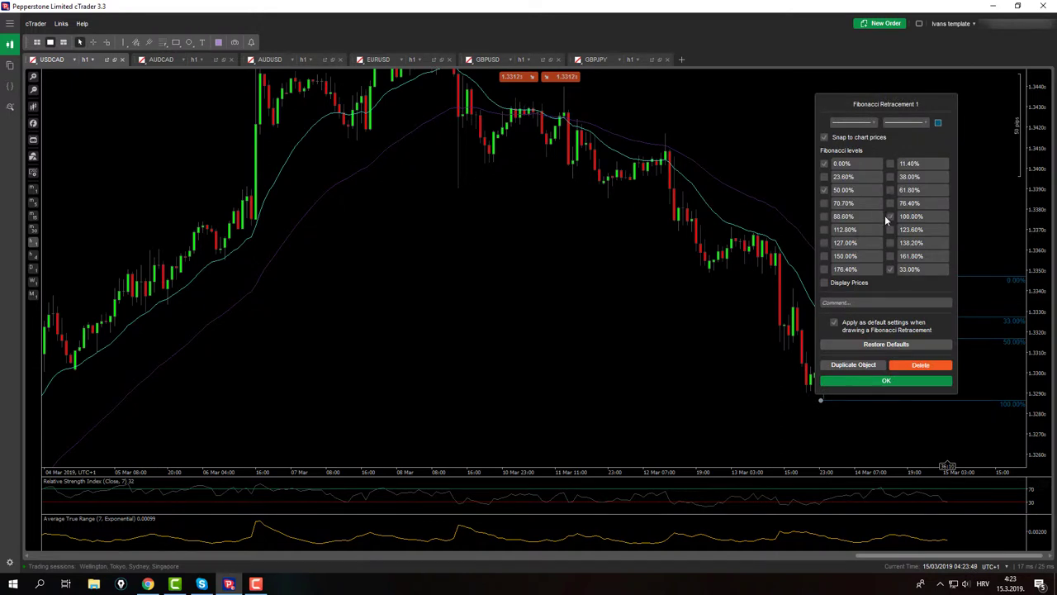
left_click(824, 217)
left_click(834, 381)
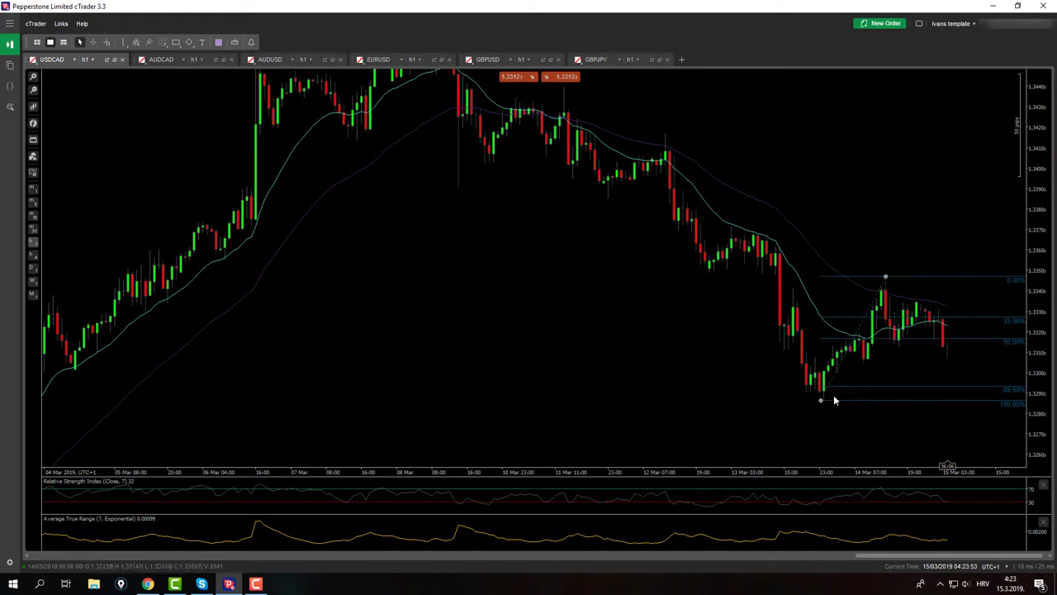
left_click_drag(821, 401, 884, 272)
middle_click(824, 397)
left_click_drag(885, 273, 969, 383)
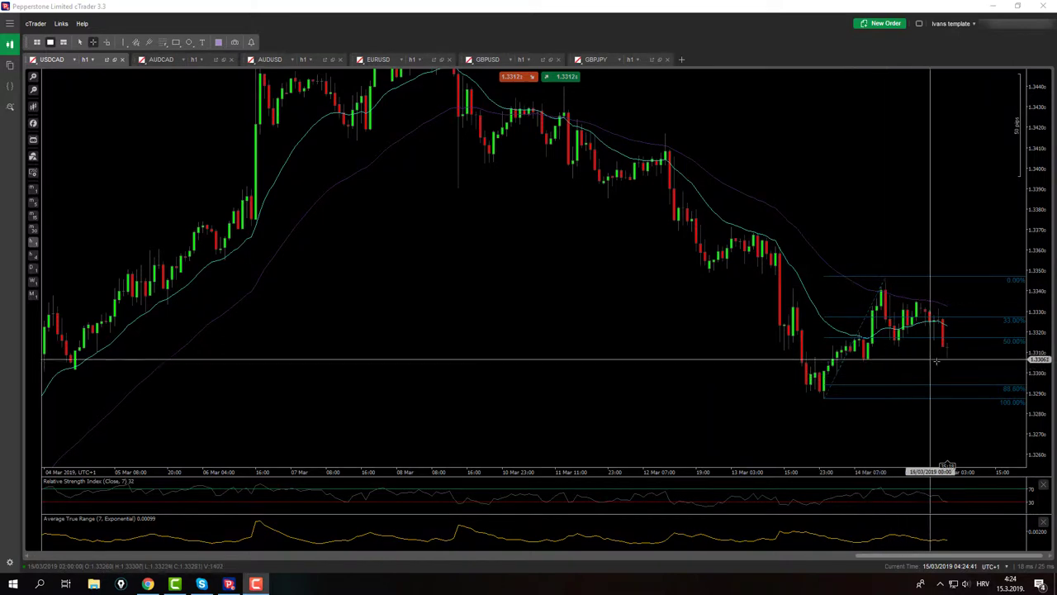
Step: Create a USDCAD price alert for when the Ask is lower than or equal to 1.33004
right_click(961, 371)
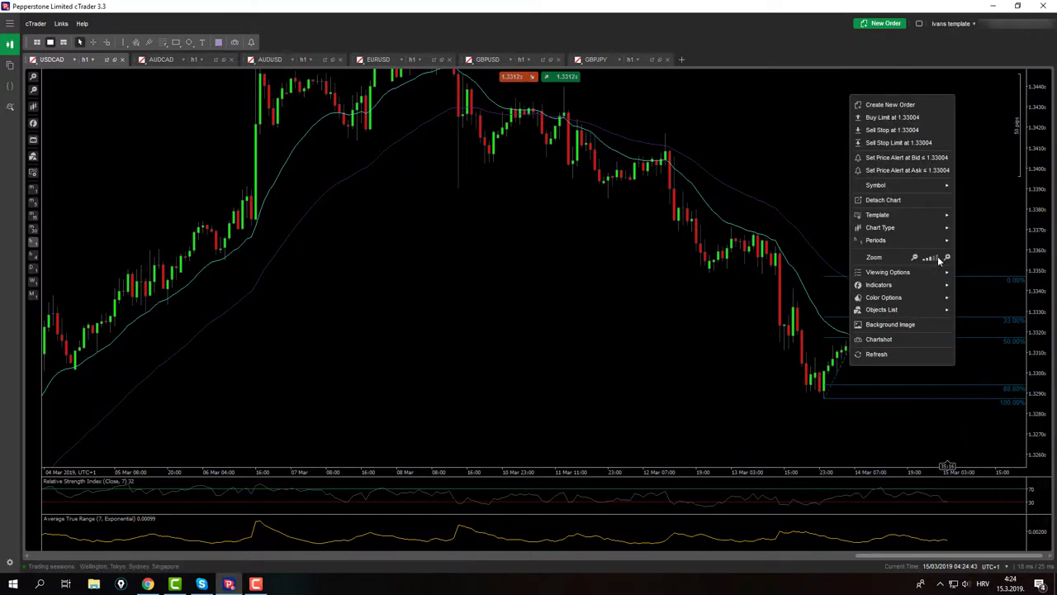
left_click(911, 169)
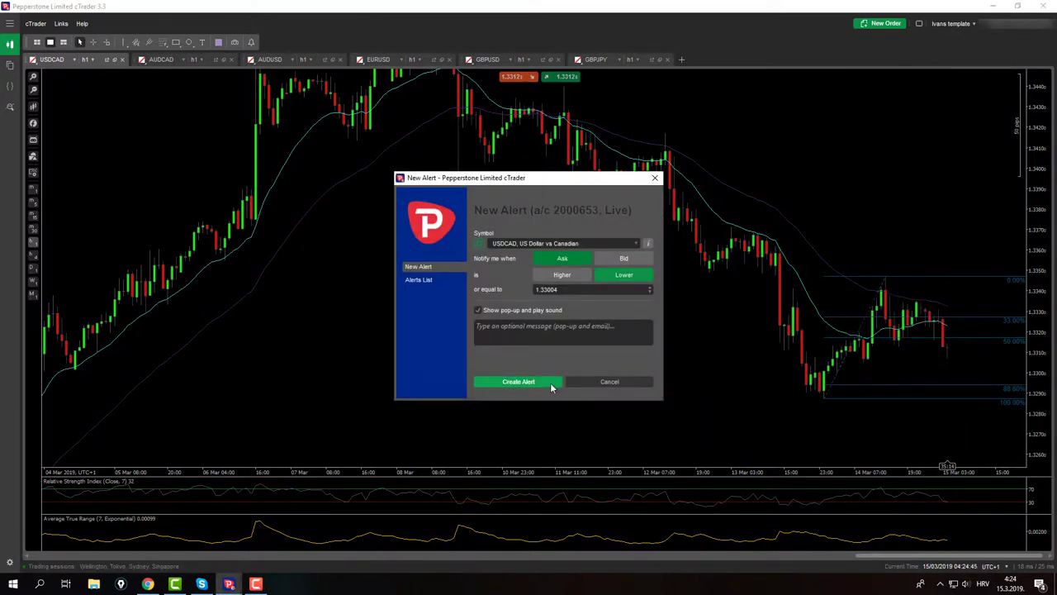
left_click(550, 383)
left_click(583, 389)
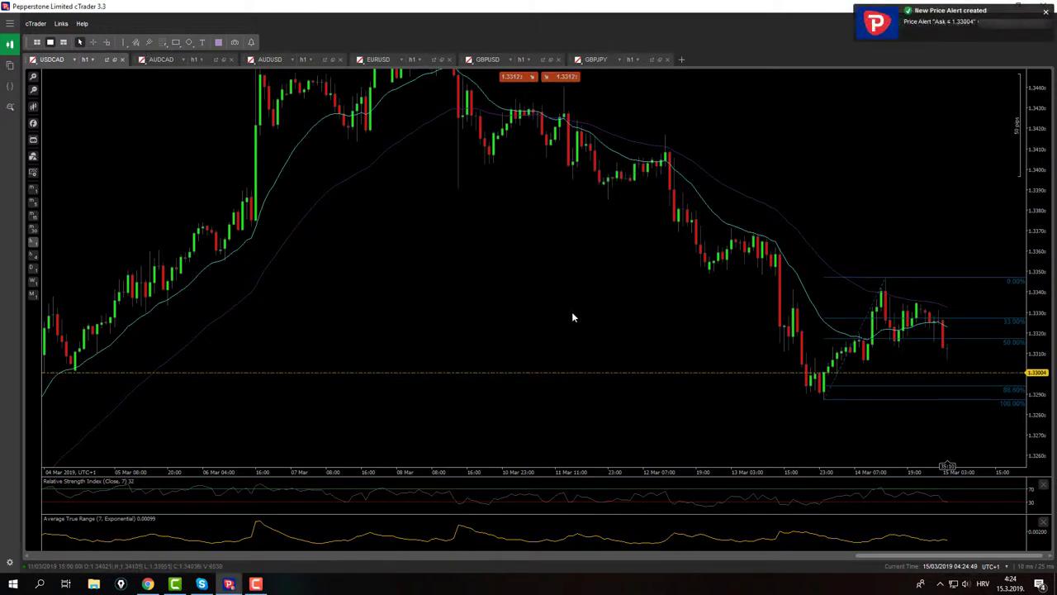
Step: Delete the upward Fibonacci retracement from the USDCAD chart
middle_click(826, 275)
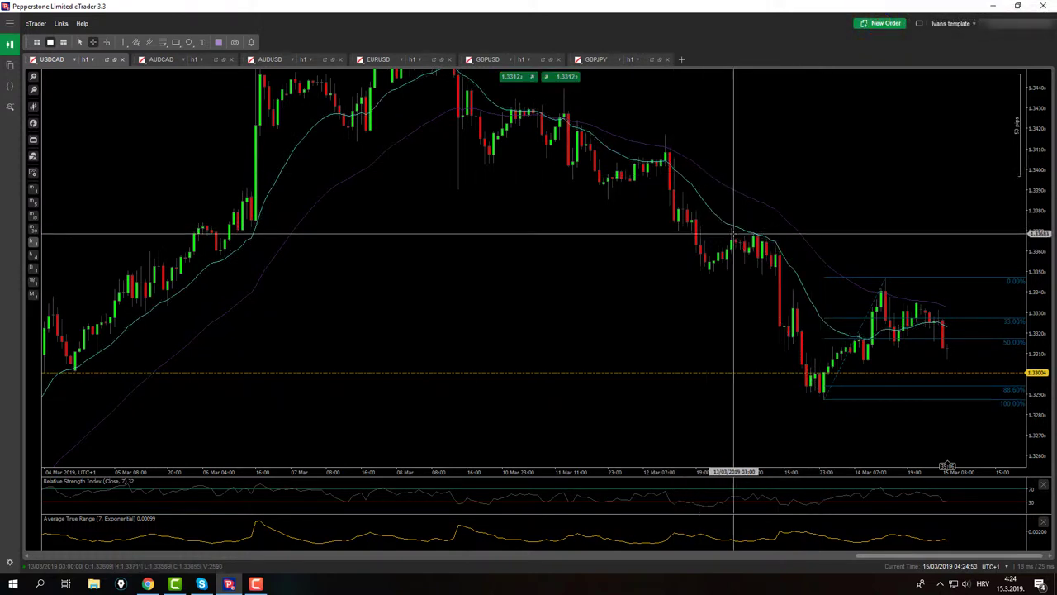
middle_click(626, 297)
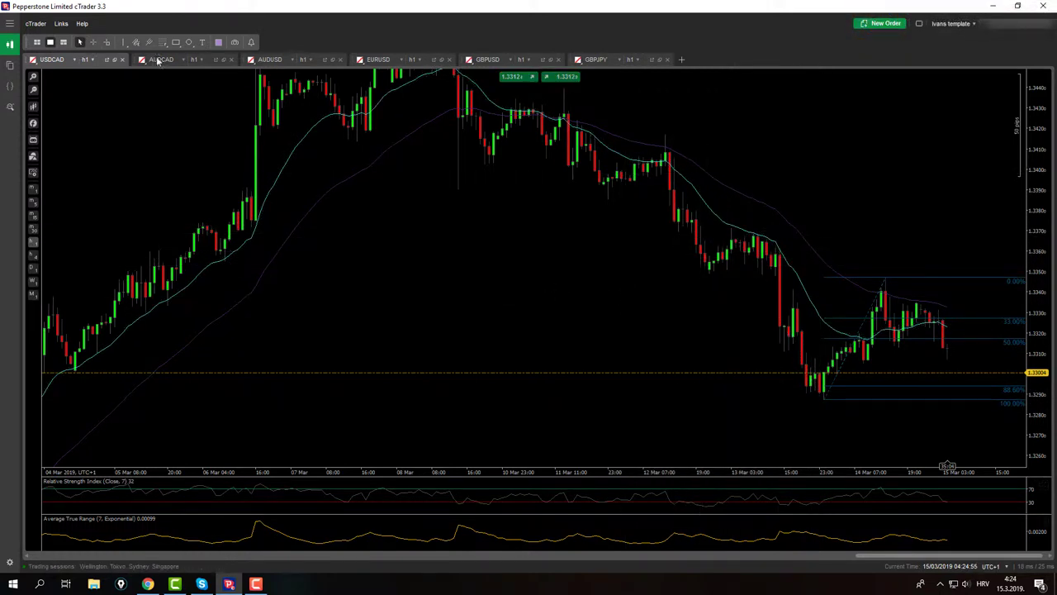
left_click(882, 288)
key("Delete")
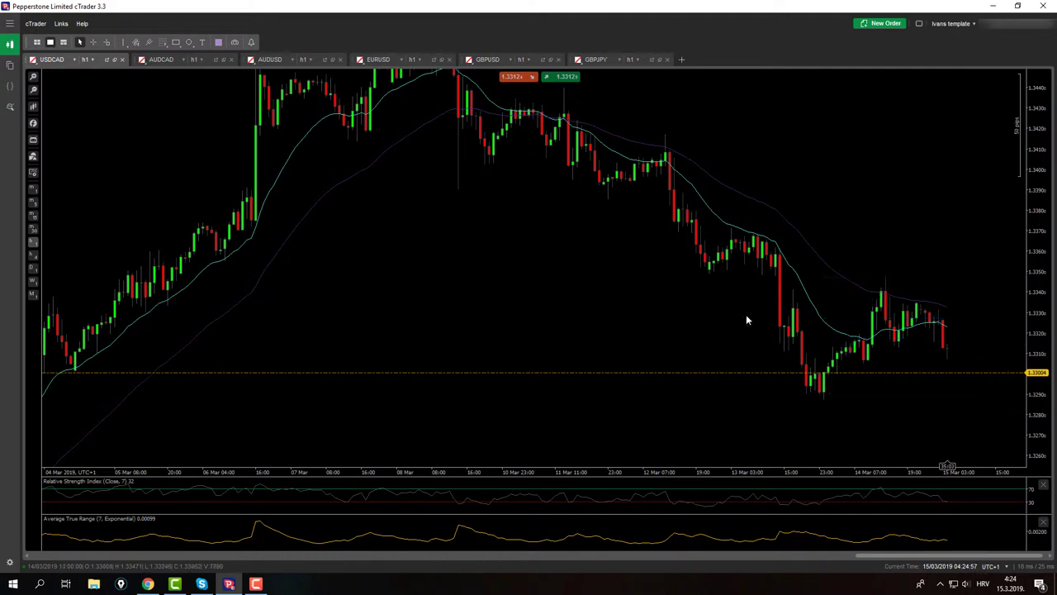
Step: Draw a Fibonacci retracement on USDCAD from the early 13 March swing high down to the late 13 March low
left_click(162, 42)
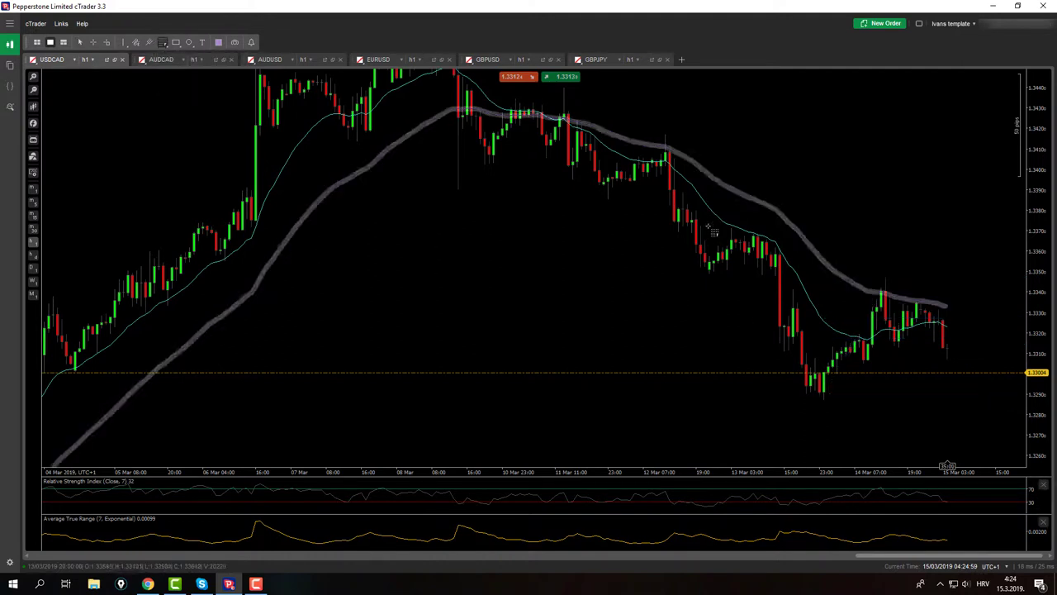
mouse_move(728, 223)
left_mouse_down()
mouse_move(831, 406)
mouse_move(822, 396)
left_mouse_up()
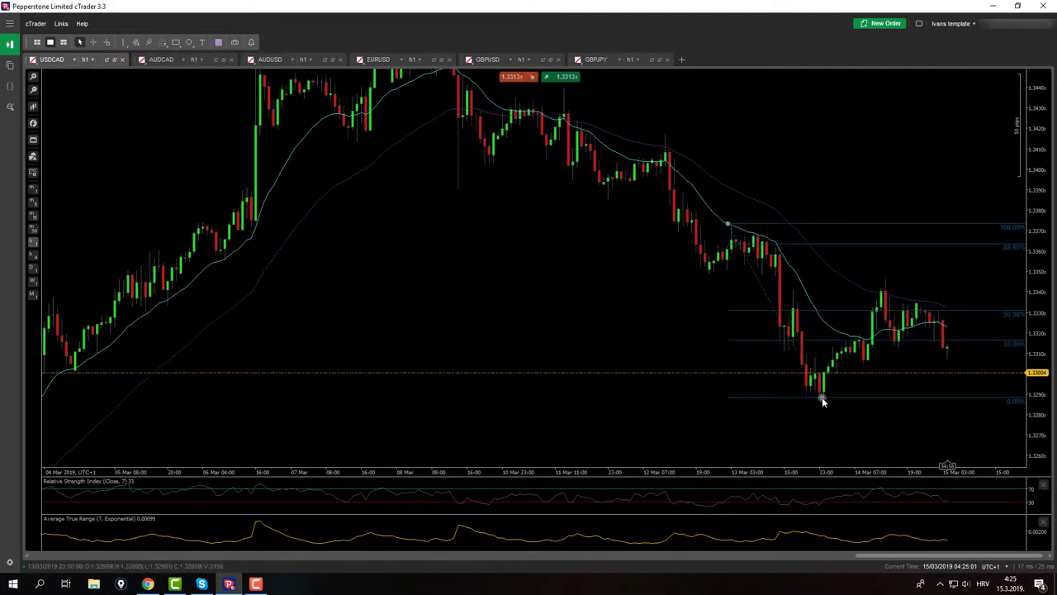
left_click_drag(726, 223, 731, 236)
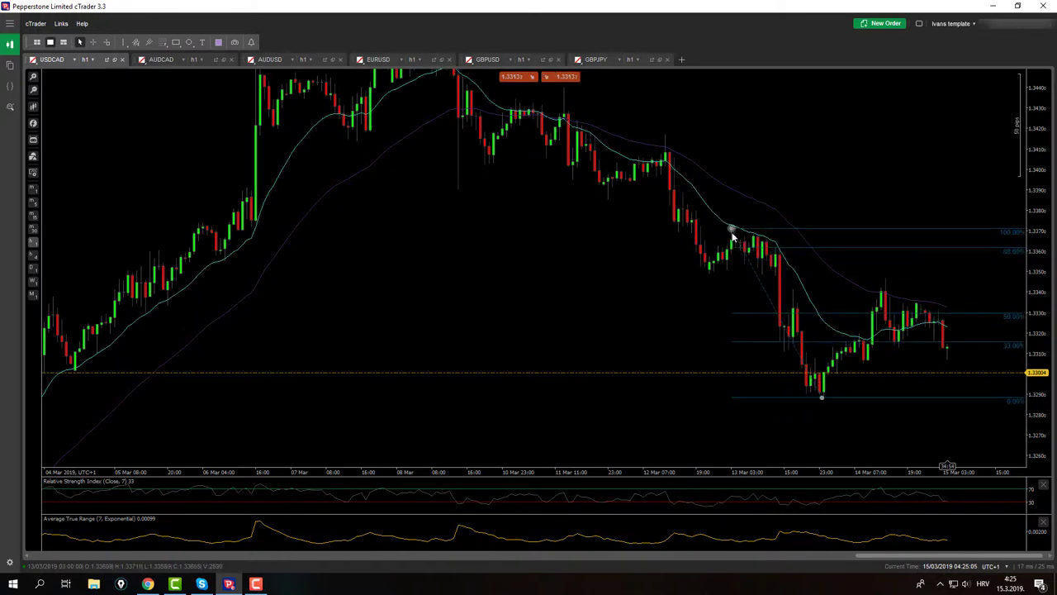
Step: Enable the 61.80% level on the downward retracement and align its lower anchor with the swing low
double_click(732, 236)
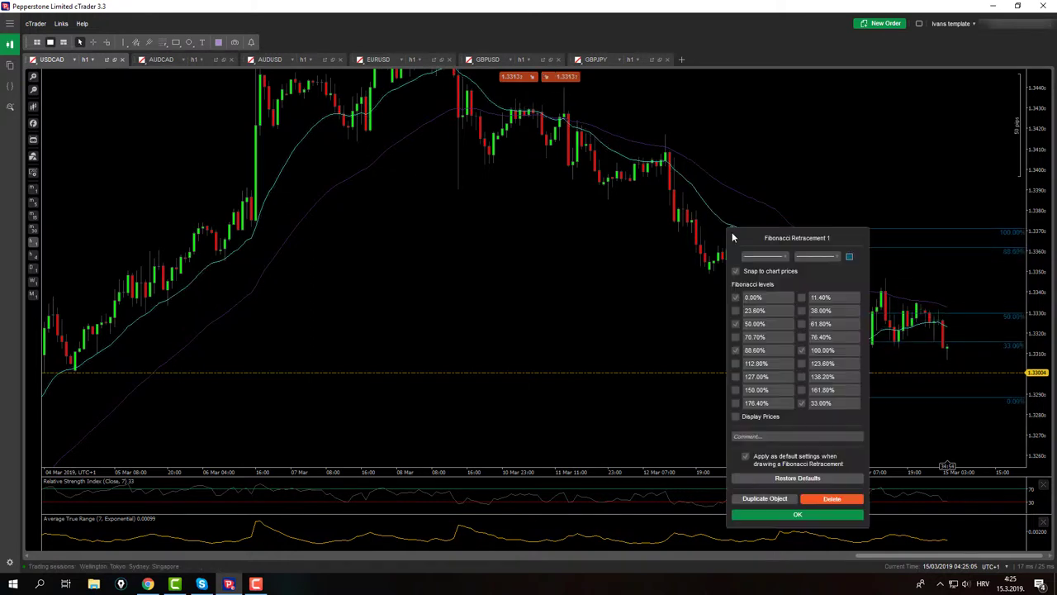
left_click(801, 324)
left_click(814, 514)
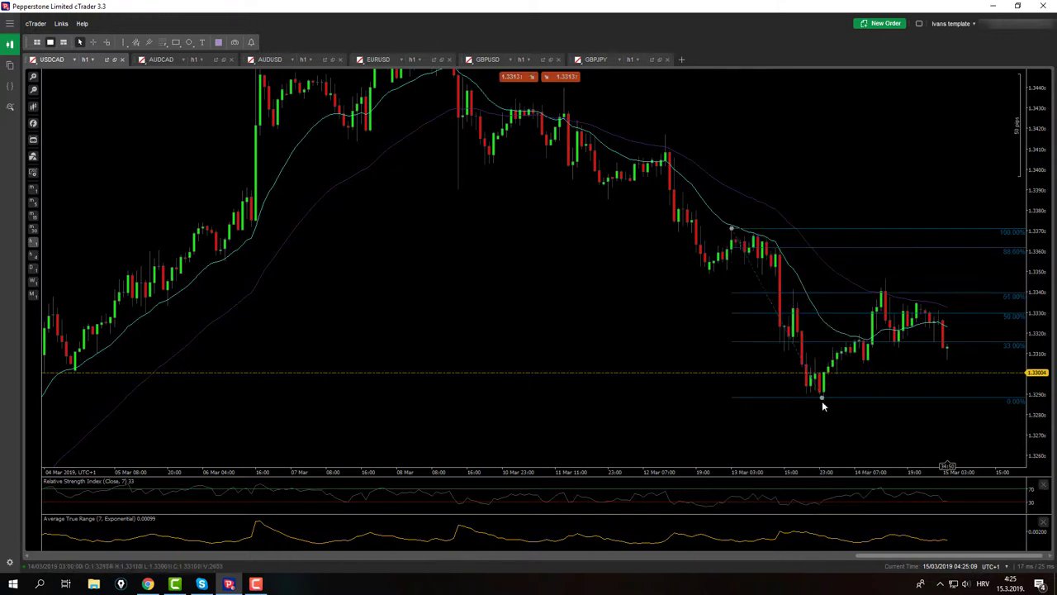
mouse_move(821, 400)
left_mouse_down()
mouse_move(831, 405)
mouse_move(824, 400)
left_mouse_up()
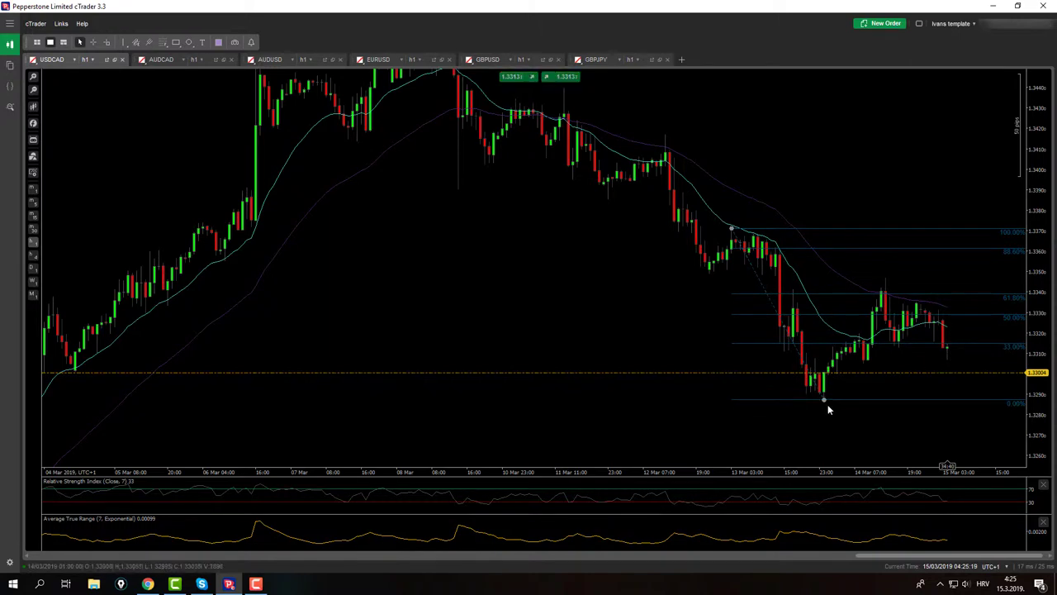
Step: Delete the downward retracement from USDCAD and switch to the AUDCAD h1 chart
key("Delete")
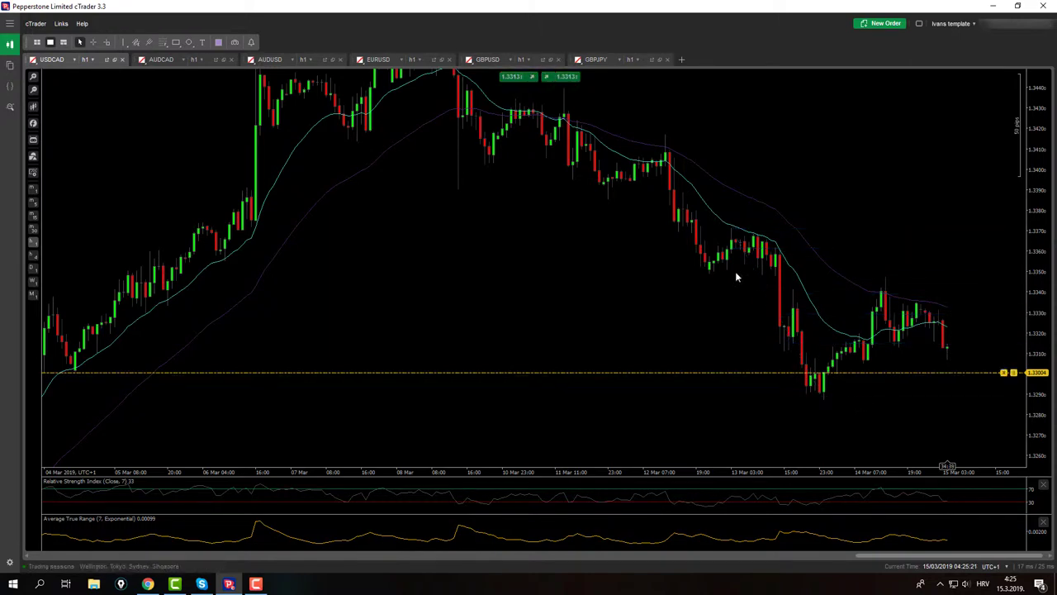
left_click(159, 59)
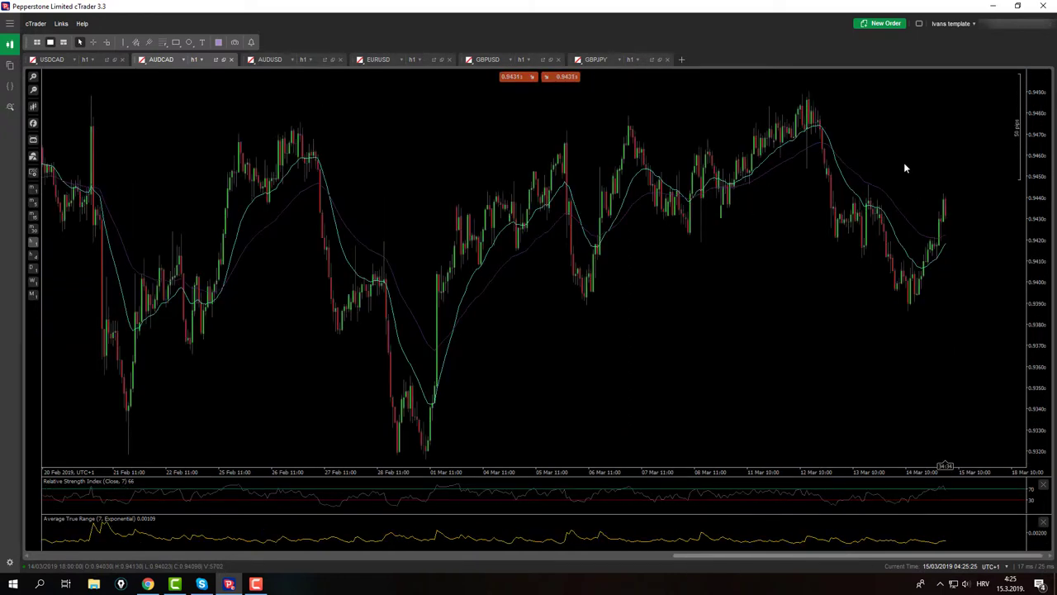
left_click_drag(904, 164, 840, 114)
middle_click(838, 116)
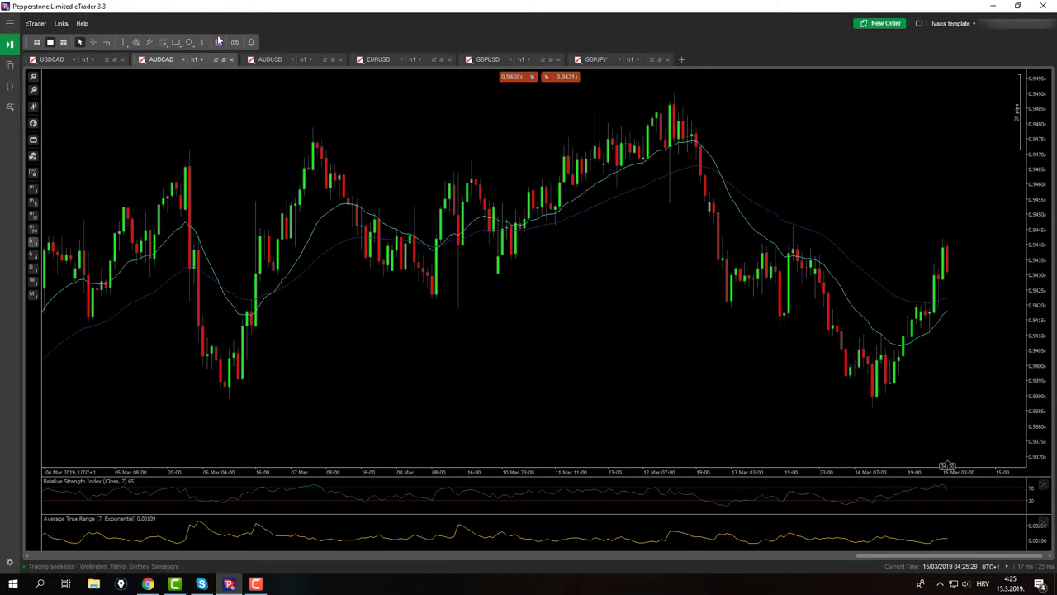
Step: Draw a Fibonacci retracement on AUDCAD from the 12 March swing high down to the 13 March swing low
left_click(153, 43)
left_click(203, 56)
mouse_move(677, 88)
left_mouse_down()
mouse_move(729, 311)
mouse_move(792, 332)
mouse_move(778, 329)
left_mouse_up()
middle_click(715, 177)
left_click_drag(675, 89, 775, 331)
left_click_drag(775, 331, 868, 384)
left_click_drag(871, 395, 936, 207)
Step: Show the 38.00% level instead of 33.00% on the AUDCAD retracement and align its upper anchor with the swing high
left_click(743, 244)
double_click(744, 244)
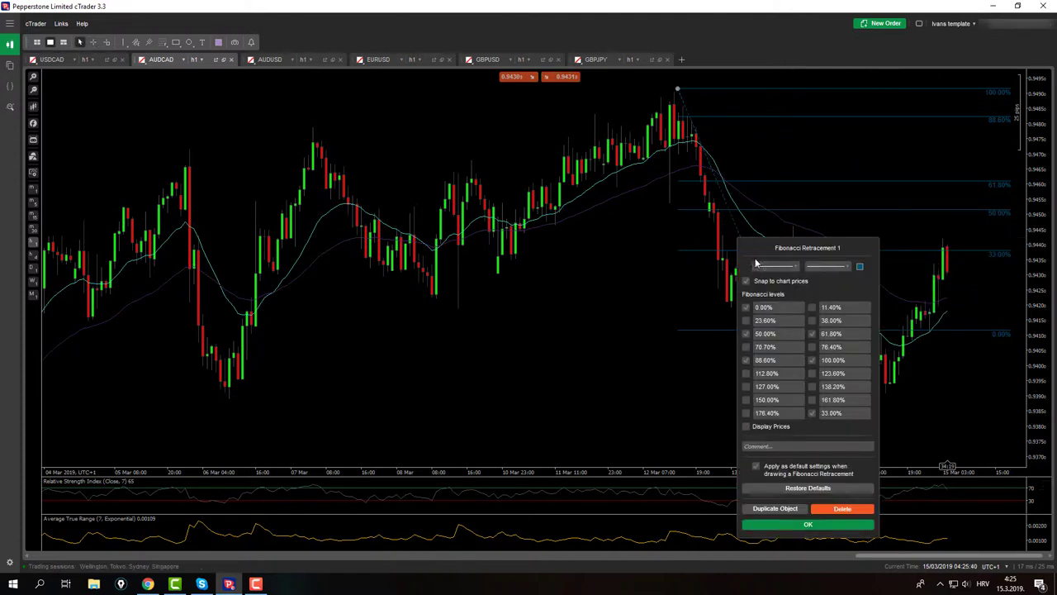
left_click(811, 320)
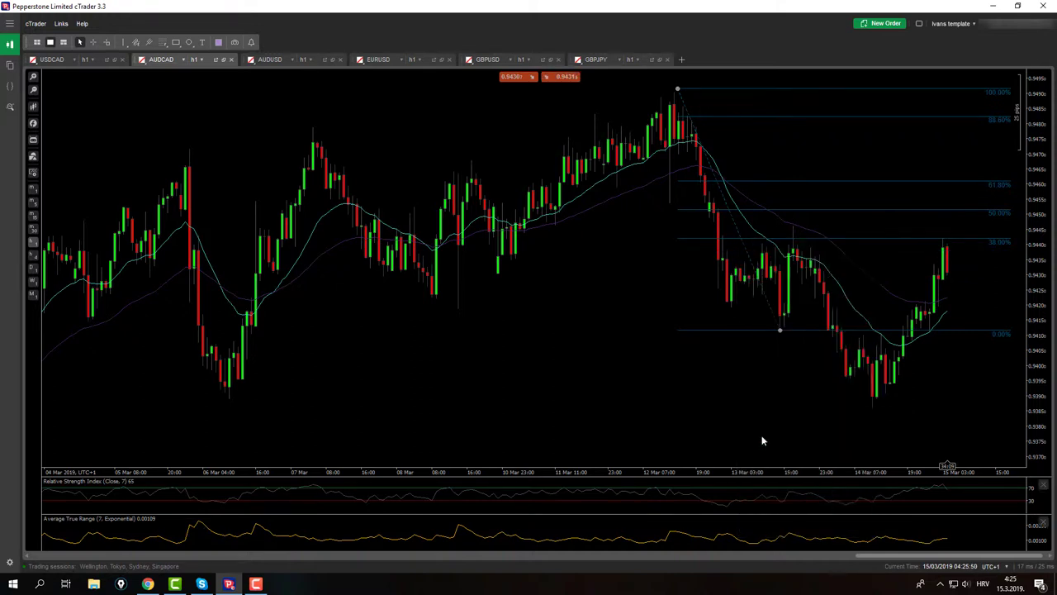
left_click(802, 525)
left_click_drag(678, 88, 674, 92)
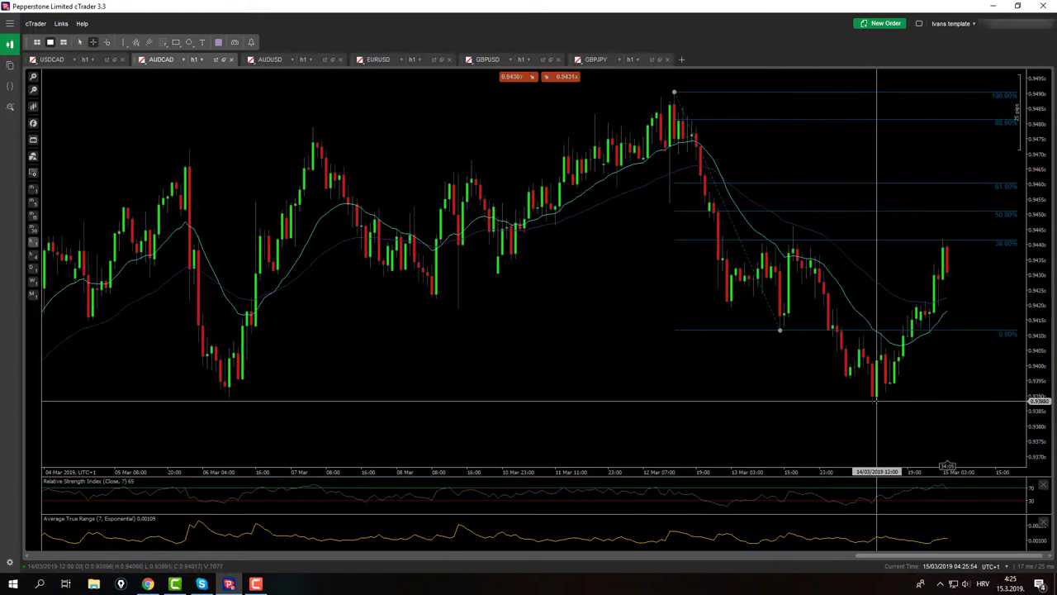
Step: Change the retracement's 127.00% level to -12.70% and enable it
left_click(762, 292)
left_click(763, 293)
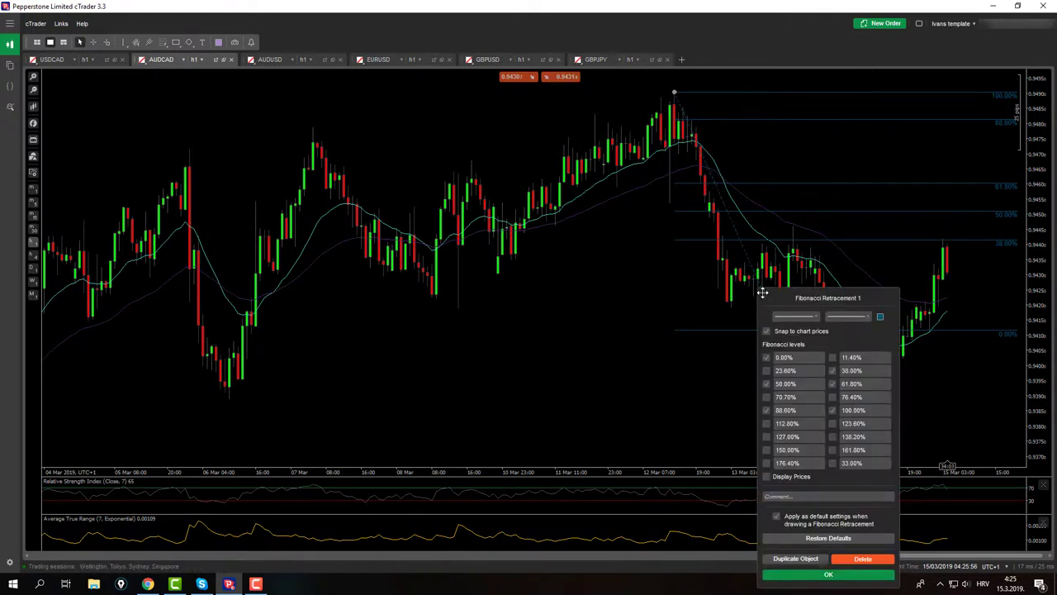
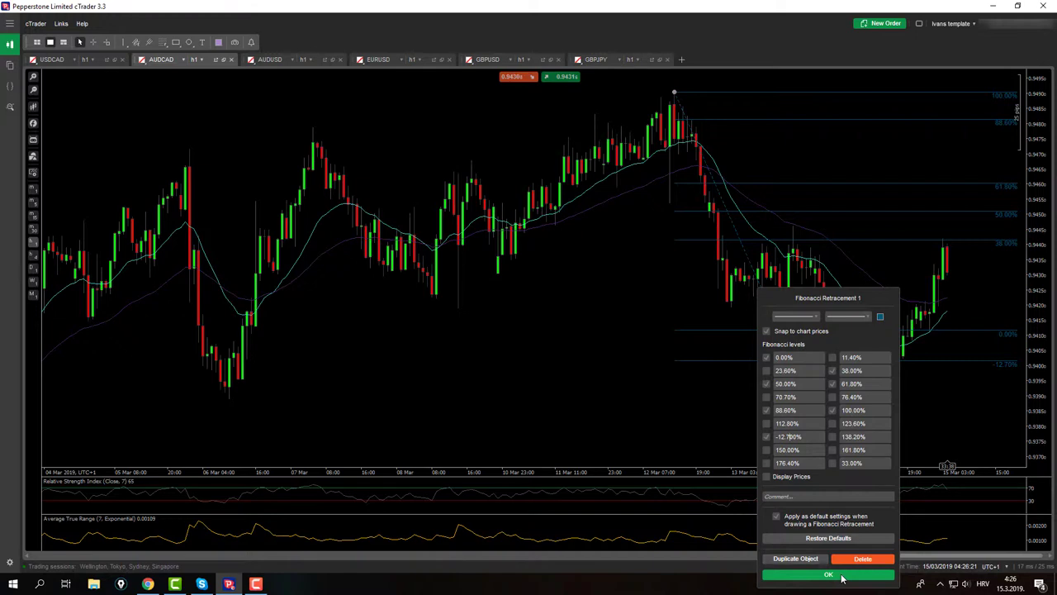
left_click(841, 575)
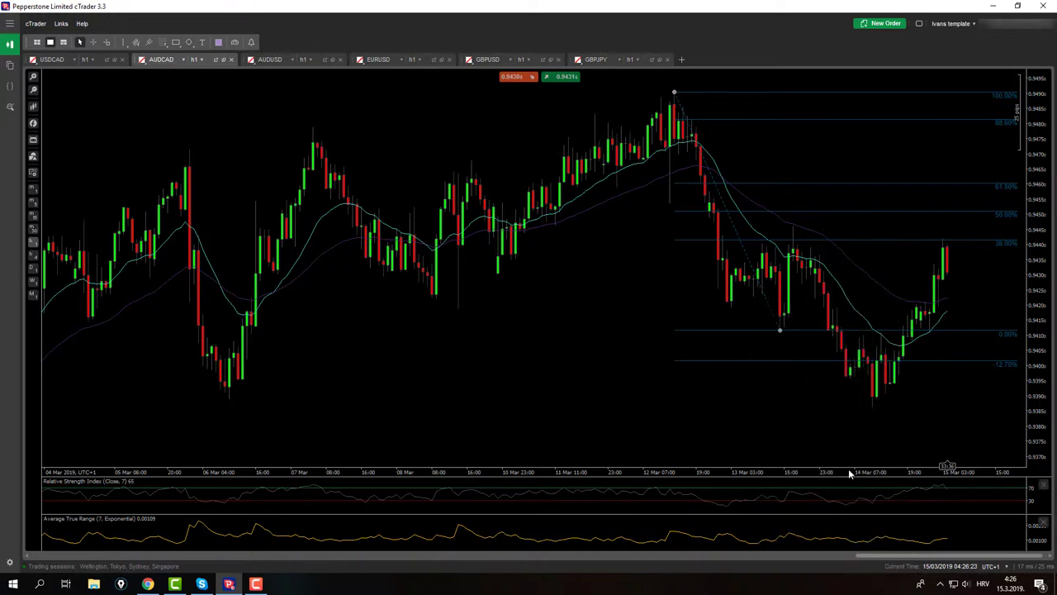
Step: Examine price around the extension level and review the Fibonacci levels in the AUDCAD retracement's settings
middle_click(919, 366)
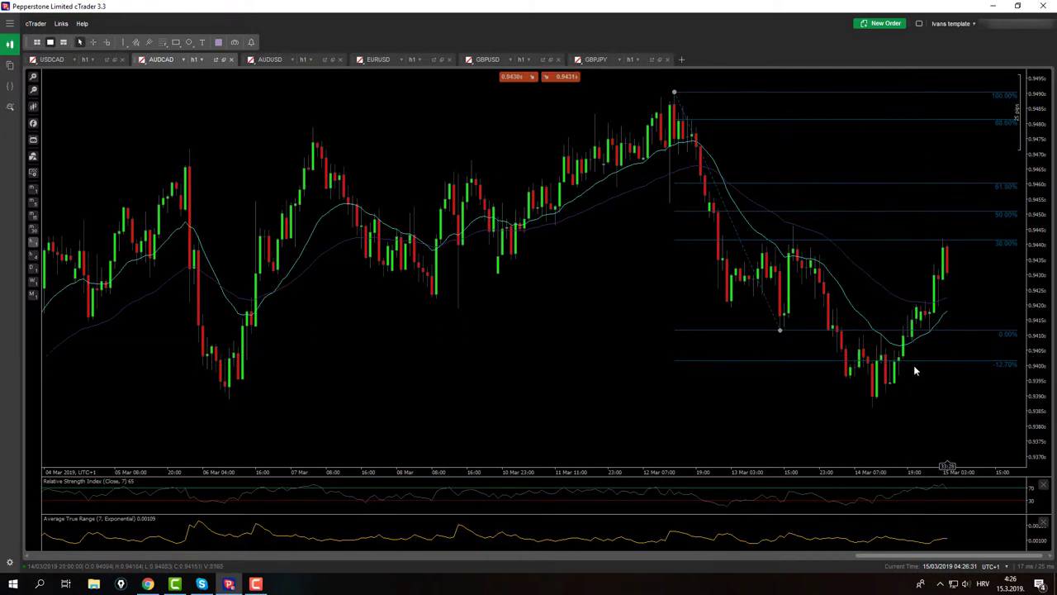
mouse_move(33, 141)
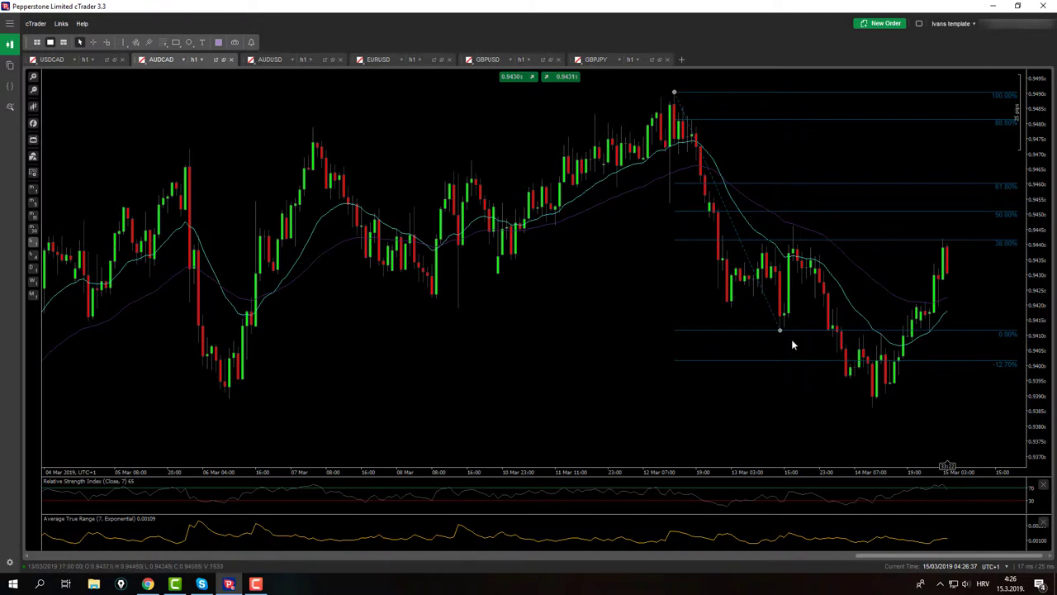
double_click(750, 260)
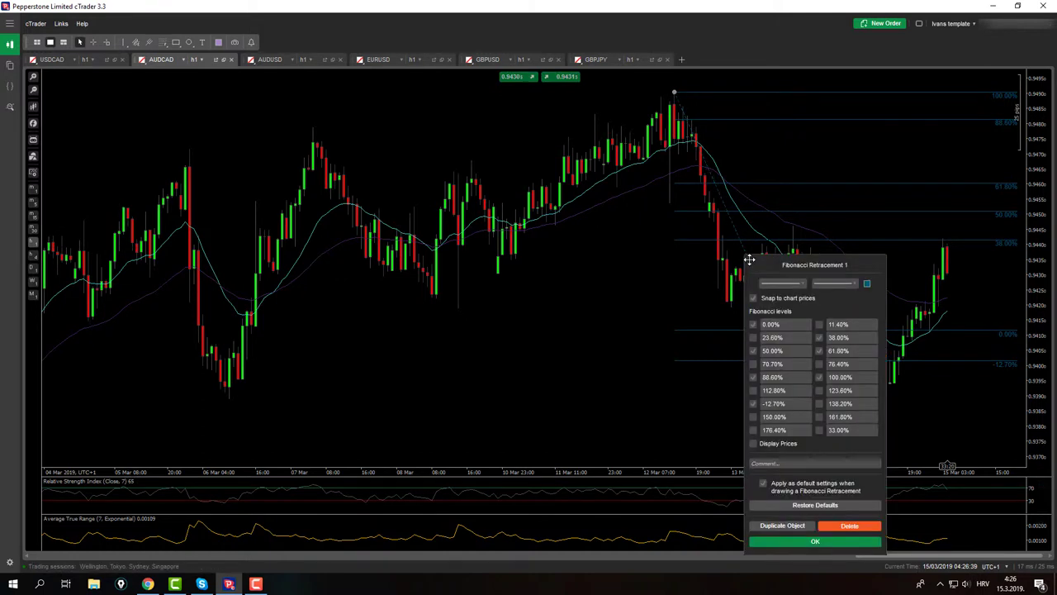
left_click(828, 540)
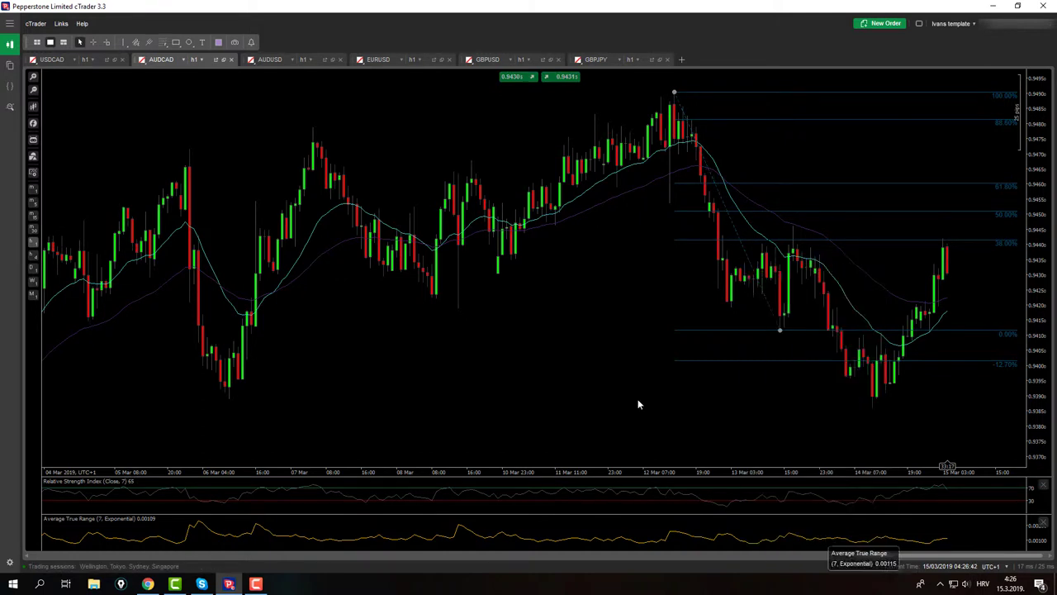
Step: Draw a Fibonacci expansion on AUDCAD from the 12 March swing high to the 13 March swing low and back to the high's price
left_click(163, 42)
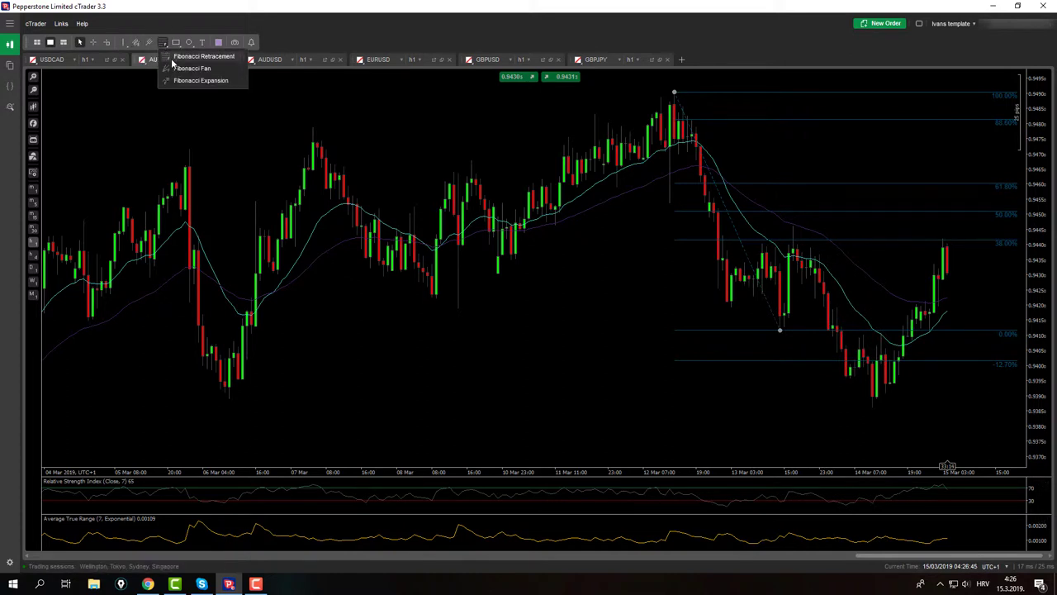
left_click(181, 81)
left_click(675, 94)
left_click(707, 144)
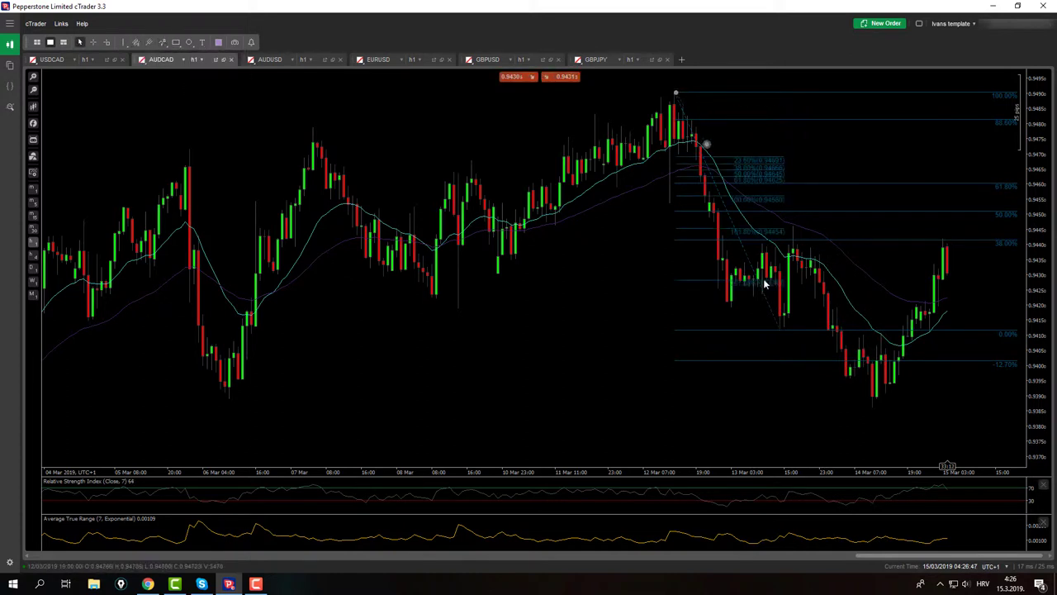
left_click(780, 329)
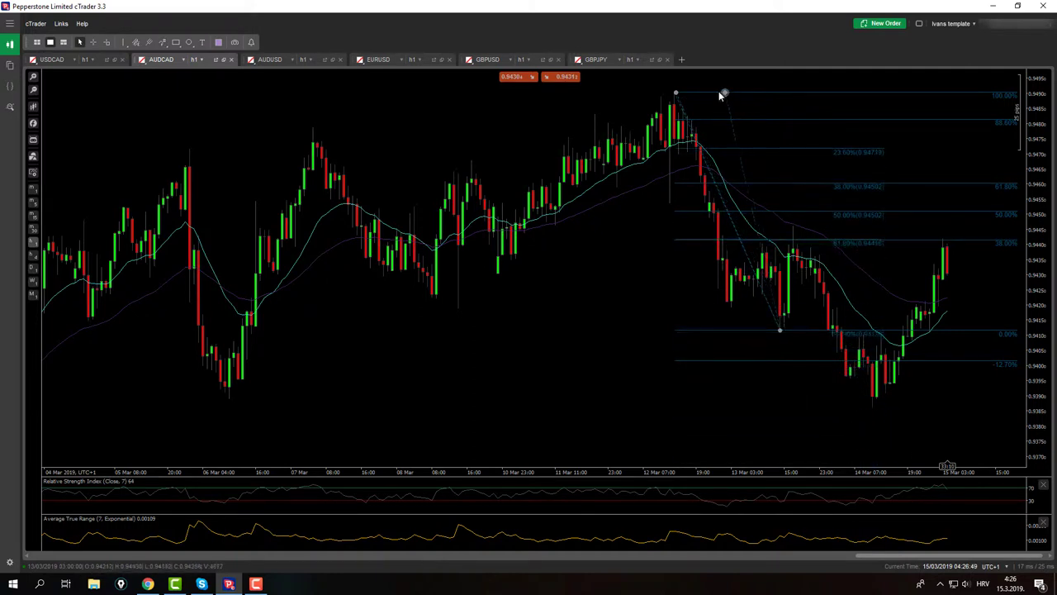
left_click(676, 96)
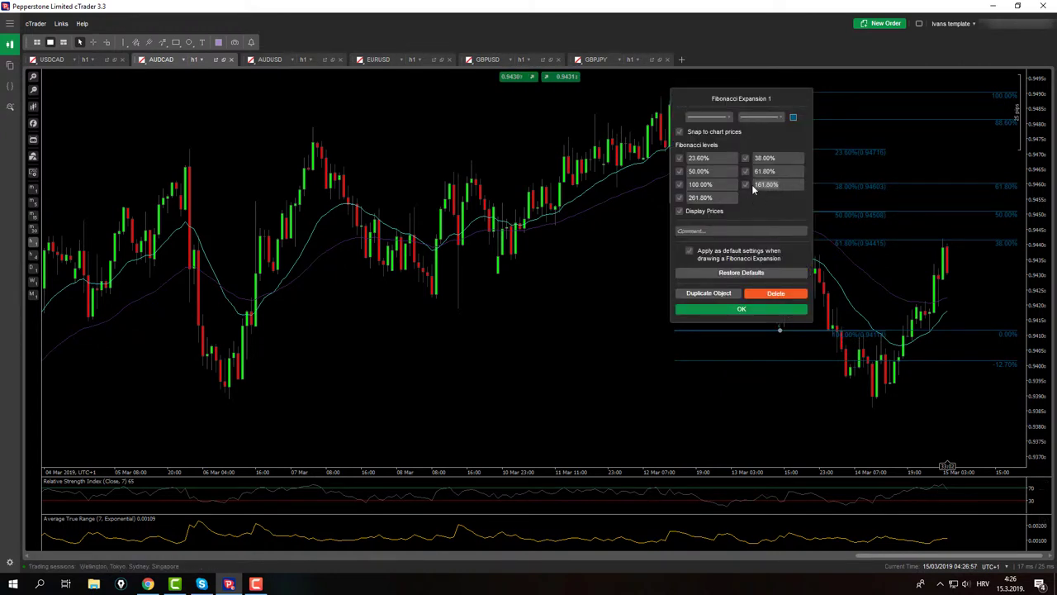
Step: Try a 127% level instead of 161.80% on the AUDCAD expansion, check it against the 14 March low, and remove the expansion
type("127.")
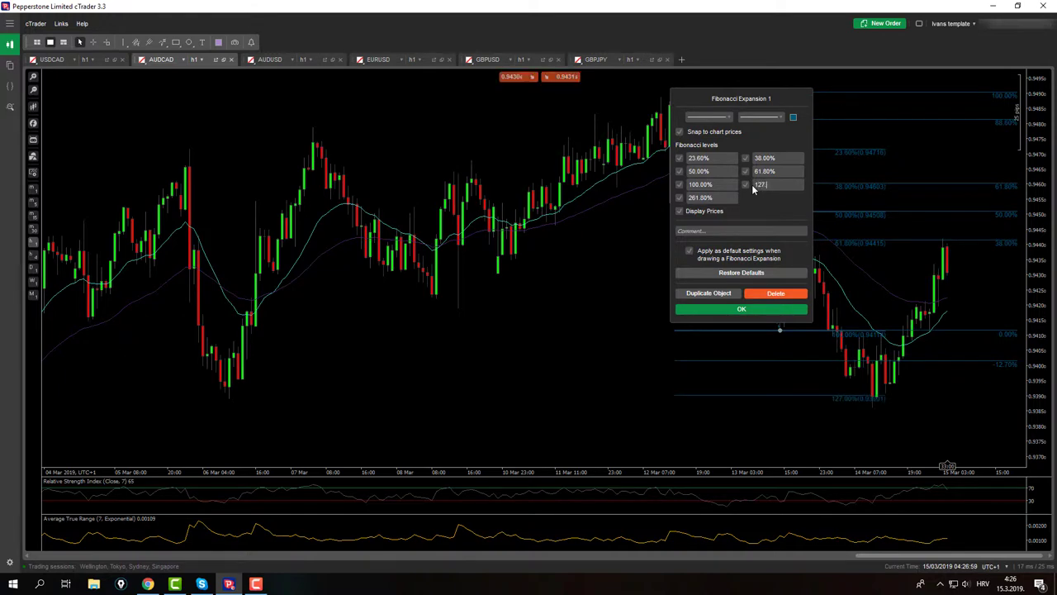
left_click(759, 308)
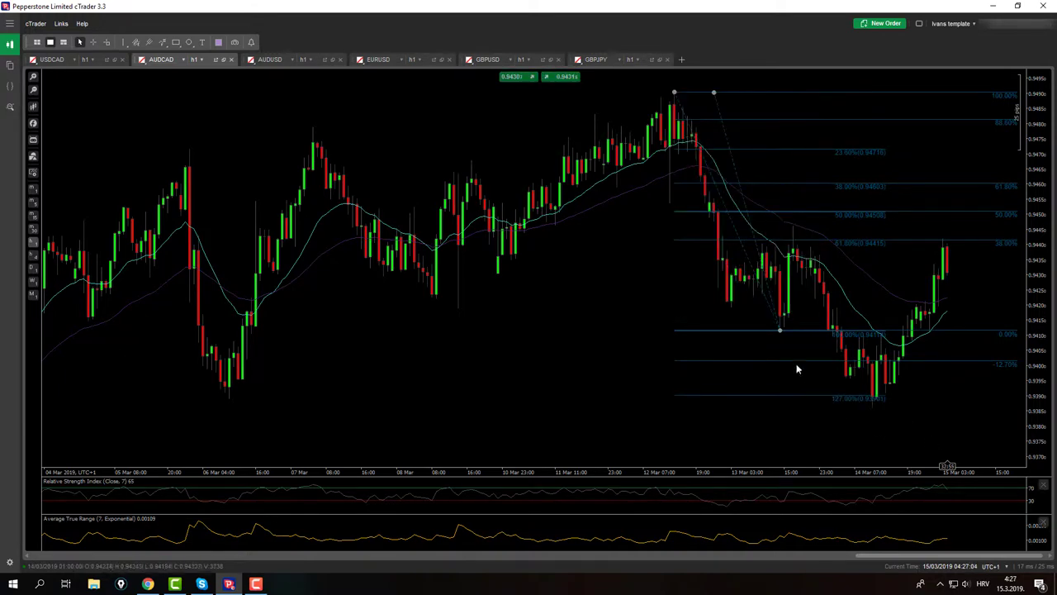
middle_click(879, 408)
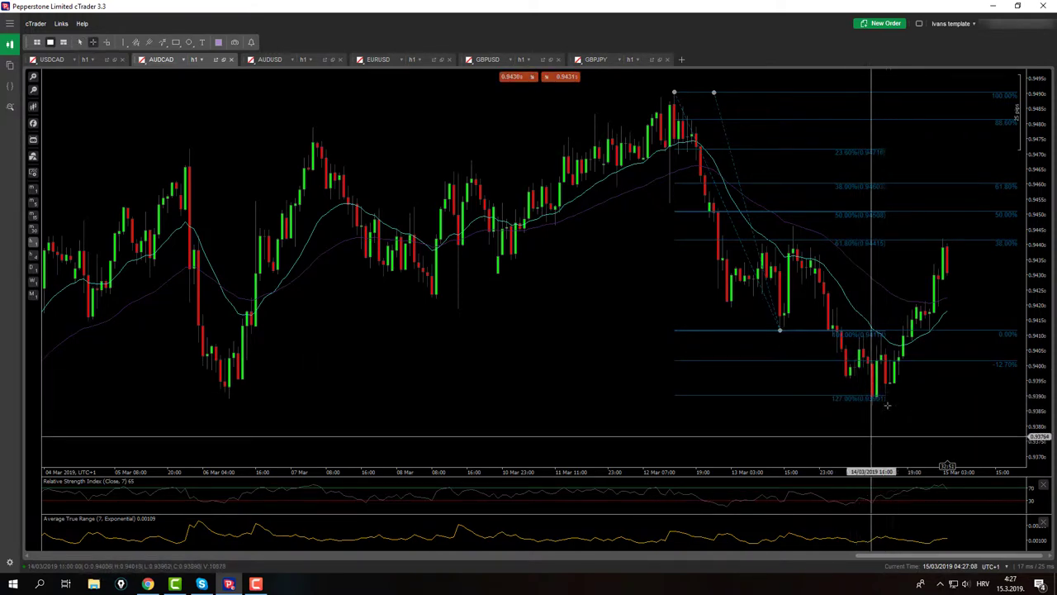
middle_click(927, 144)
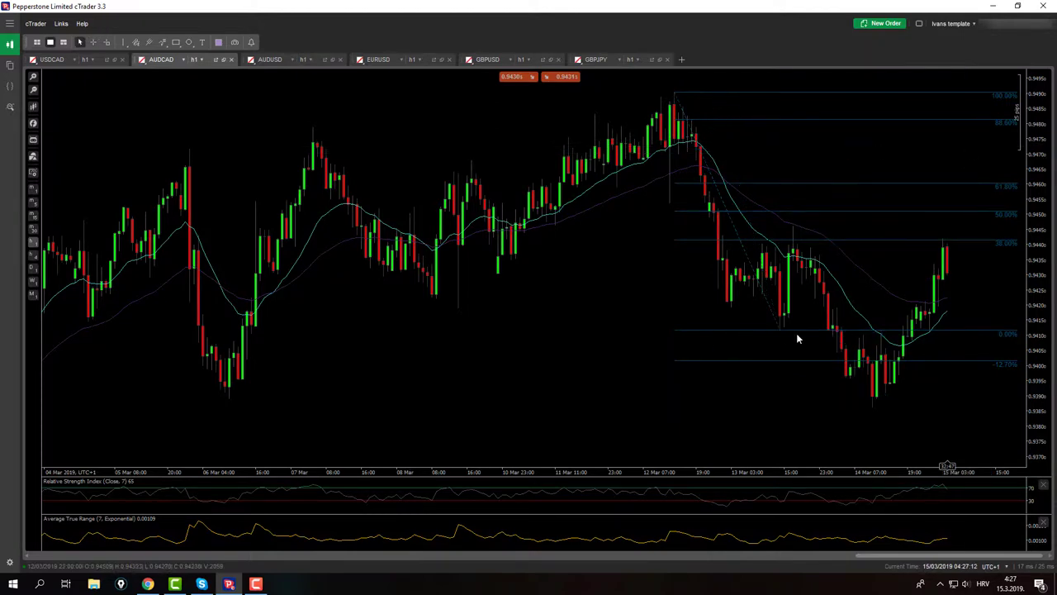
Step: Move the AUDCAD retracement's lower anchor to the 14 March swing low and add a 78.60% level
left_click_drag(780, 334, 873, 408)
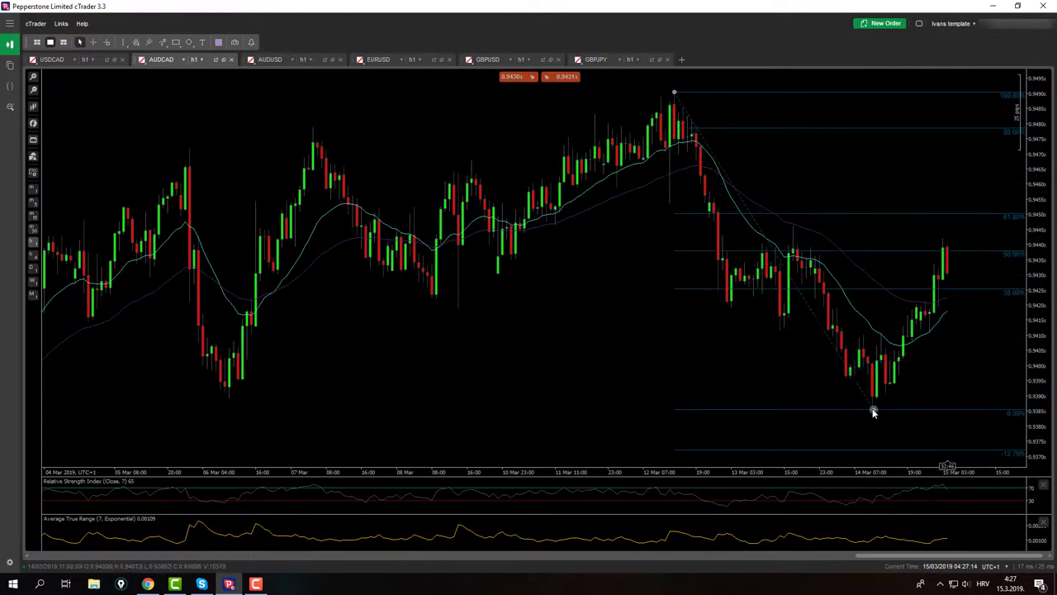
double_click(873, 408)
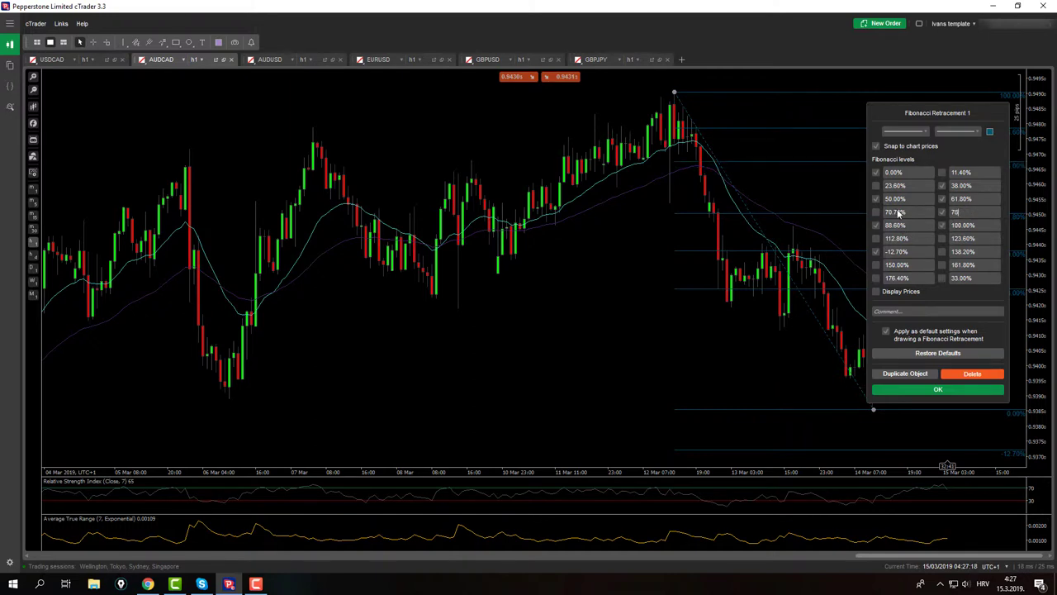
type("78.60")
left_click(877, 390)
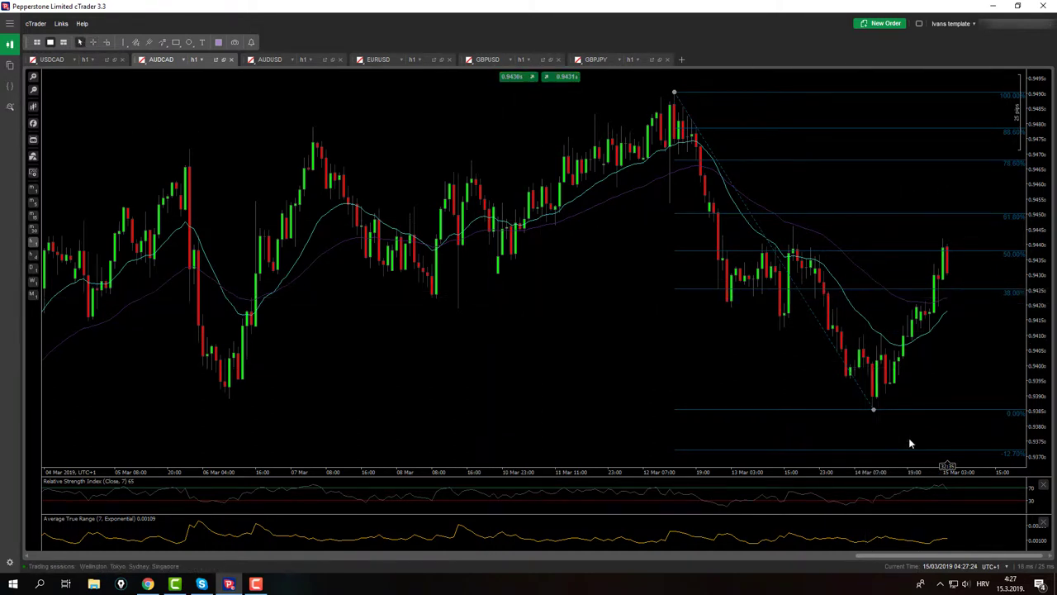
left_click_drag(873, 407, 872, 407)
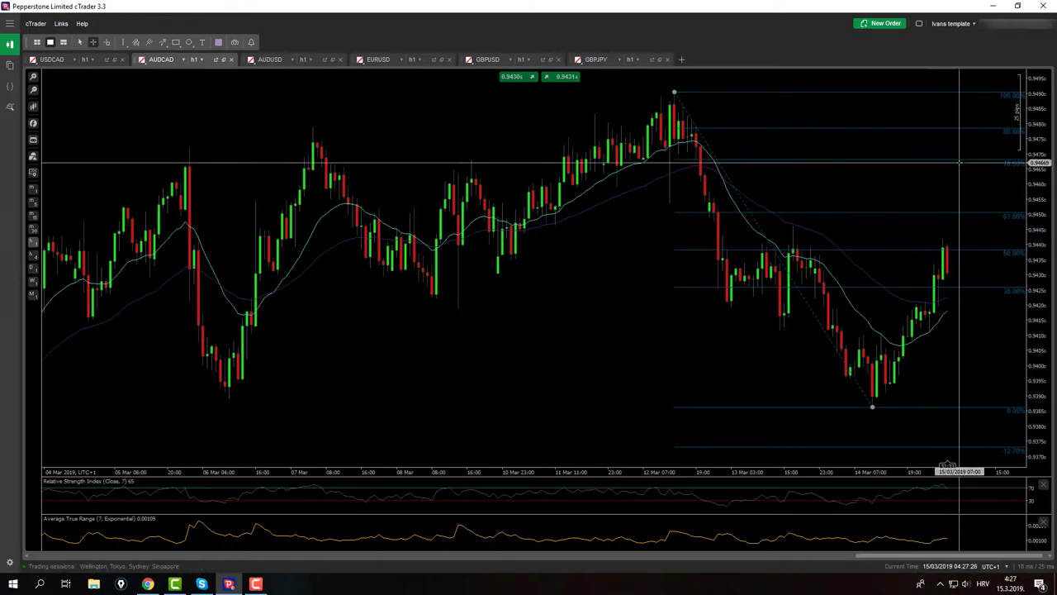
key("Escape")
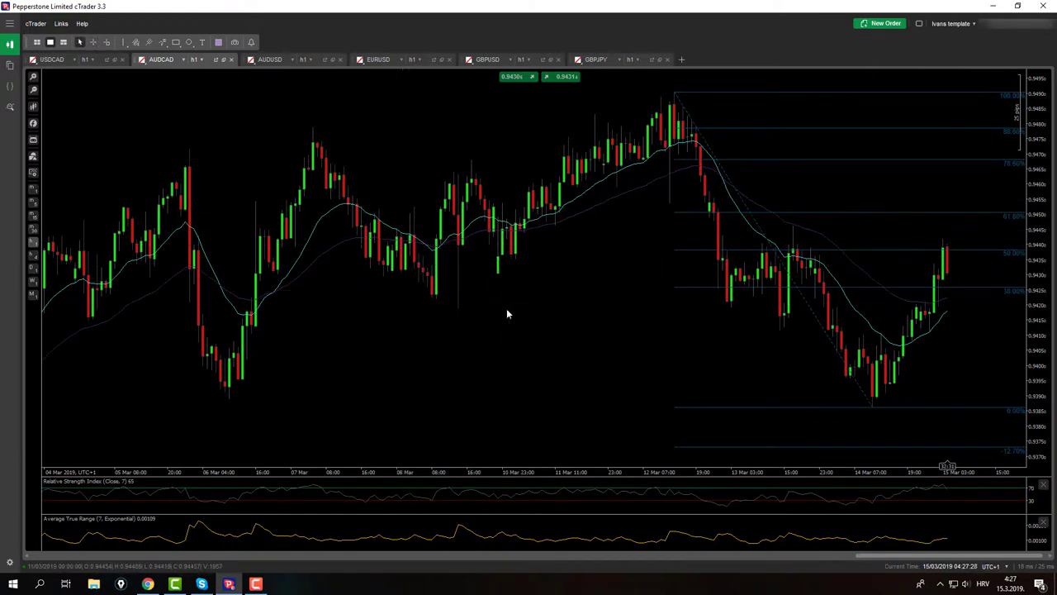
Step: Examine the AUDUSD hourly chart's swings and how recent highs compare with the early March highs
left_click(273, 60)
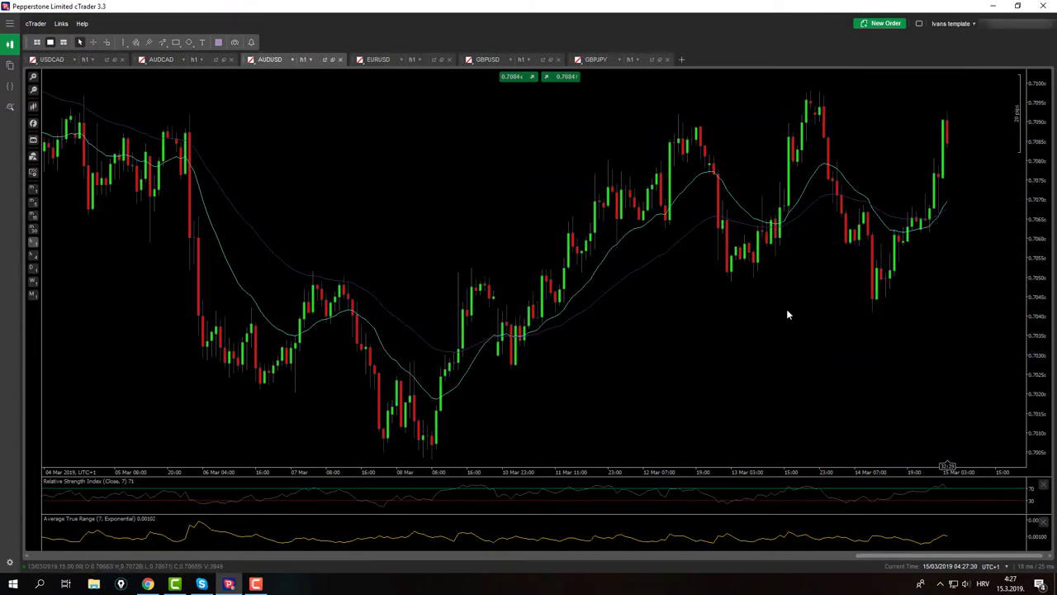
scroll(781, 310, "down", 1)
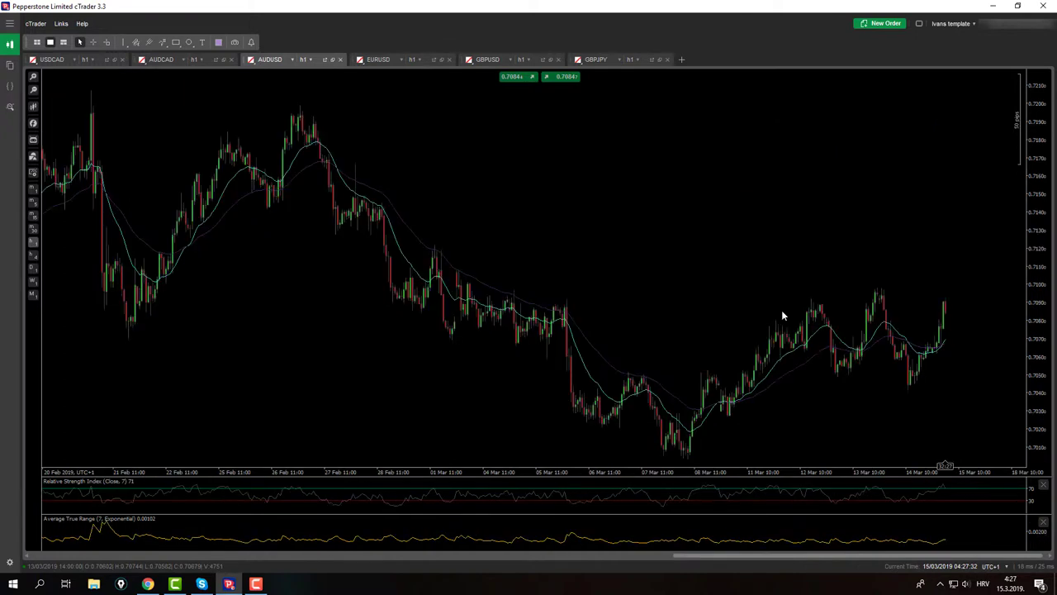
scroll(781, 309, "up", 1)
left_click_drag(781, 310, 753, 304)
scroll(753, 309, "down", 3)
middle_click(567, 350)
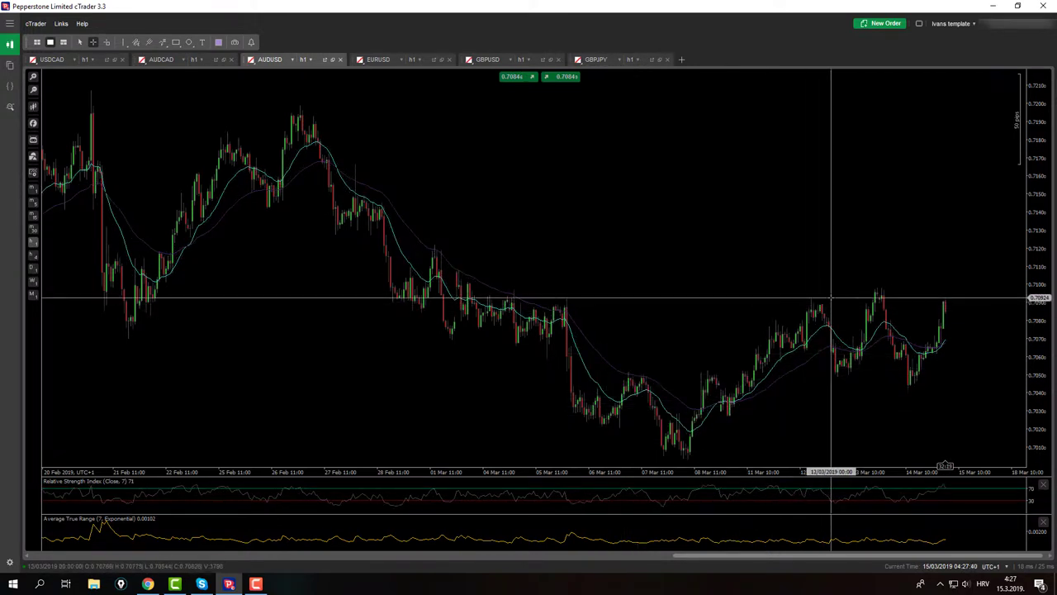
middle_click(871, 417)
scroll(871, 417, "up", 2)
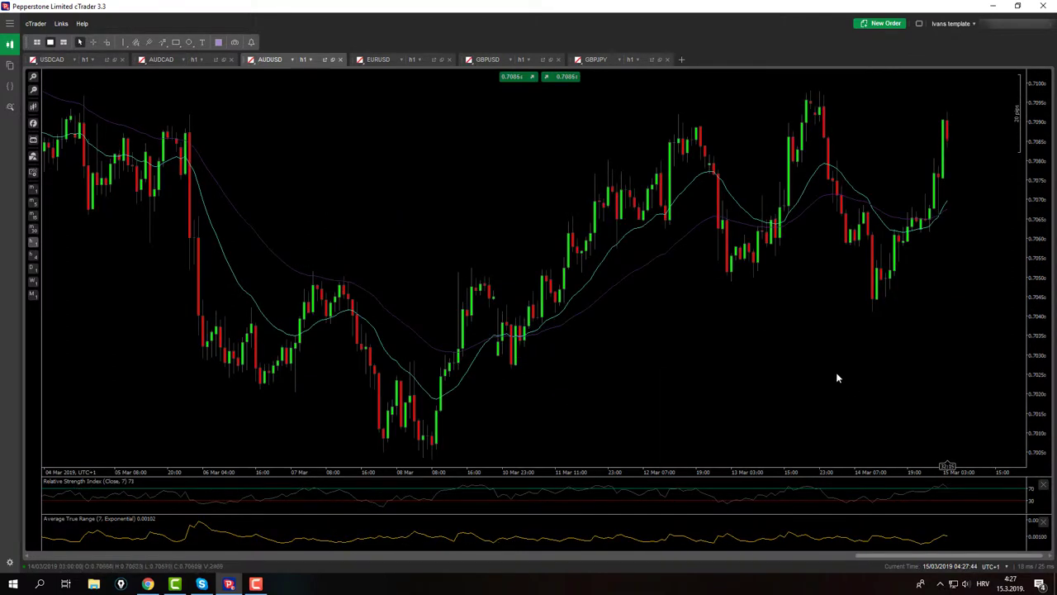
middle_click(823, 388)
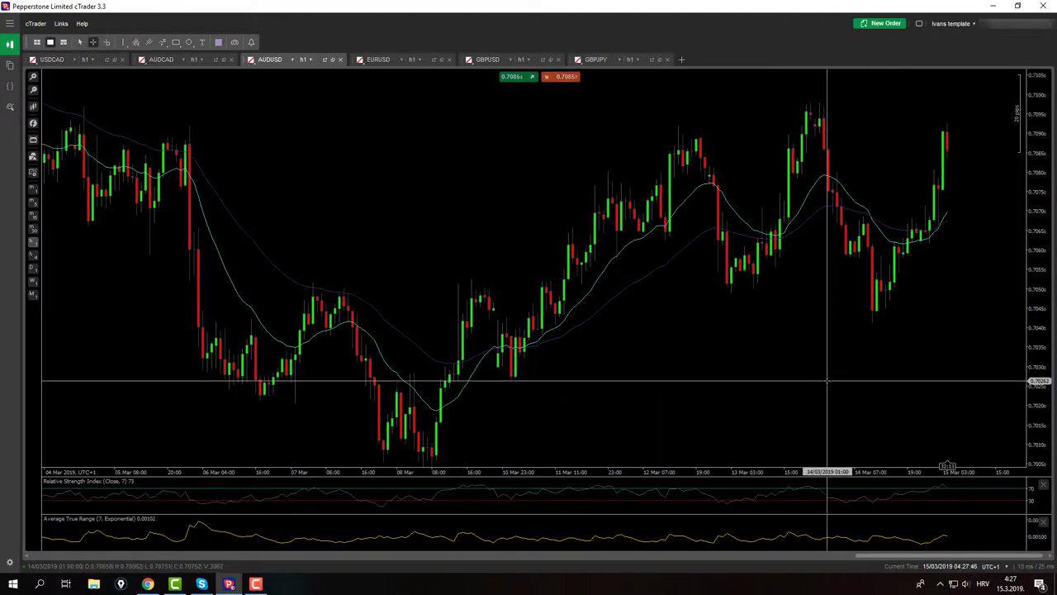
middle_click(826, 355)
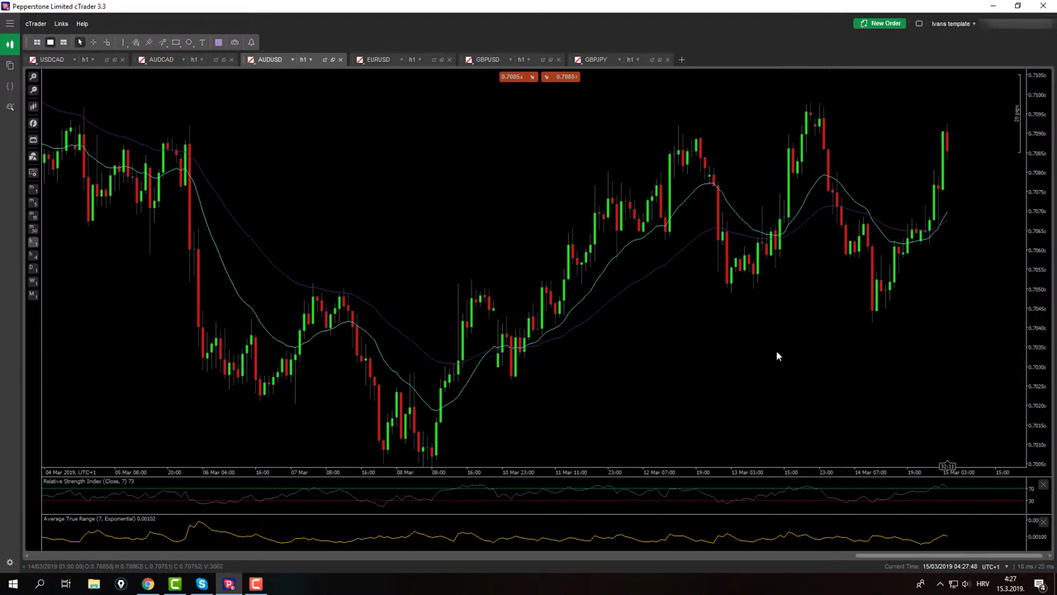
Step: Draw a Fibonacci retracement on EURUSD from the 7 March swing high to that day's low price, extending to 12 March
left_click(362, 59)
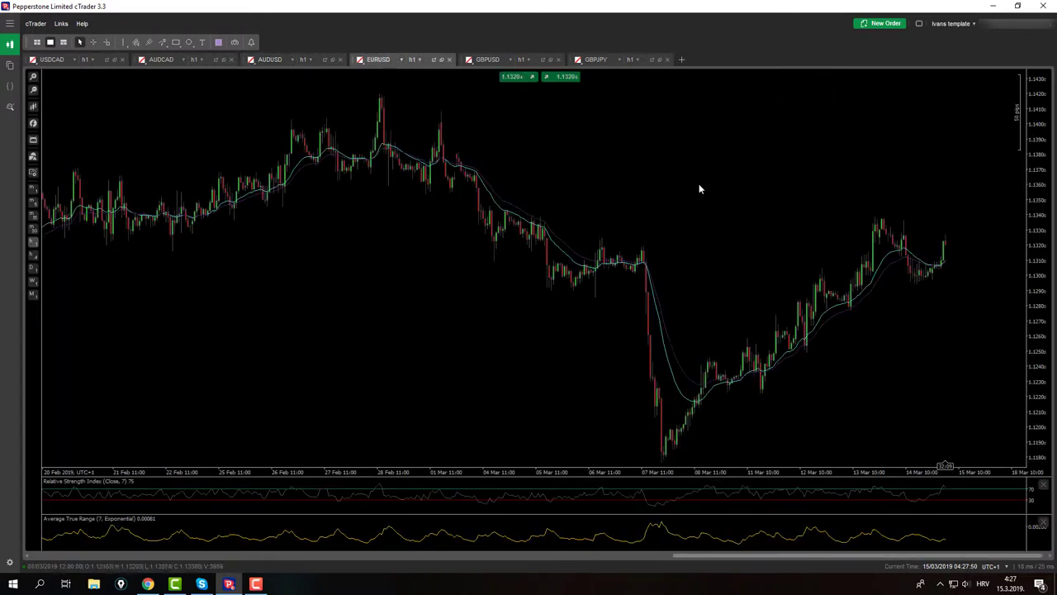
scroll(701, 159, "up", 1)
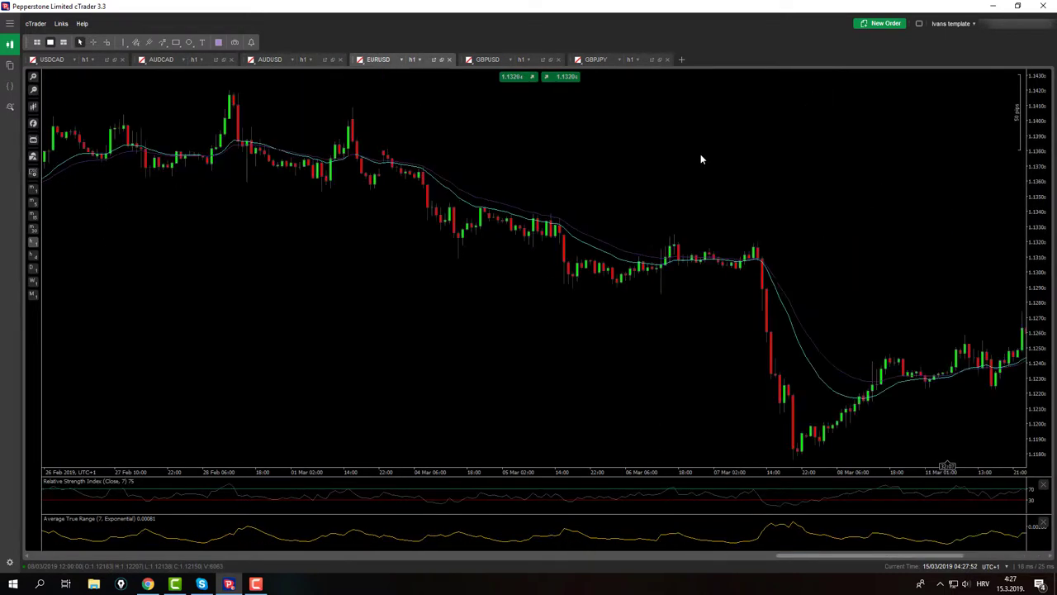
scroll(700, 158, "down", 1)
scroll(604, 115, "up", 2)
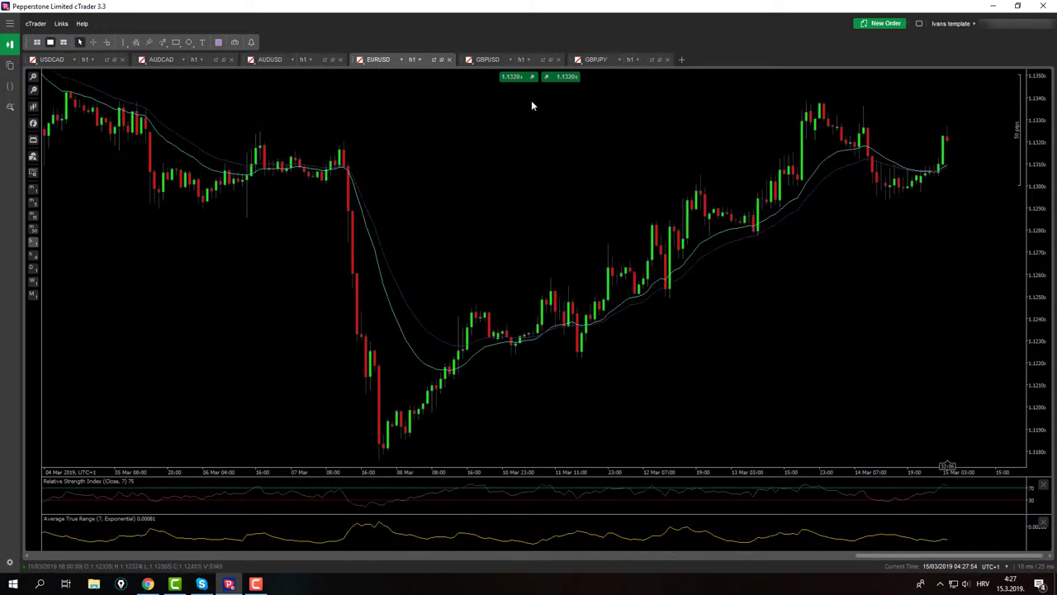
left_click(163, 42)
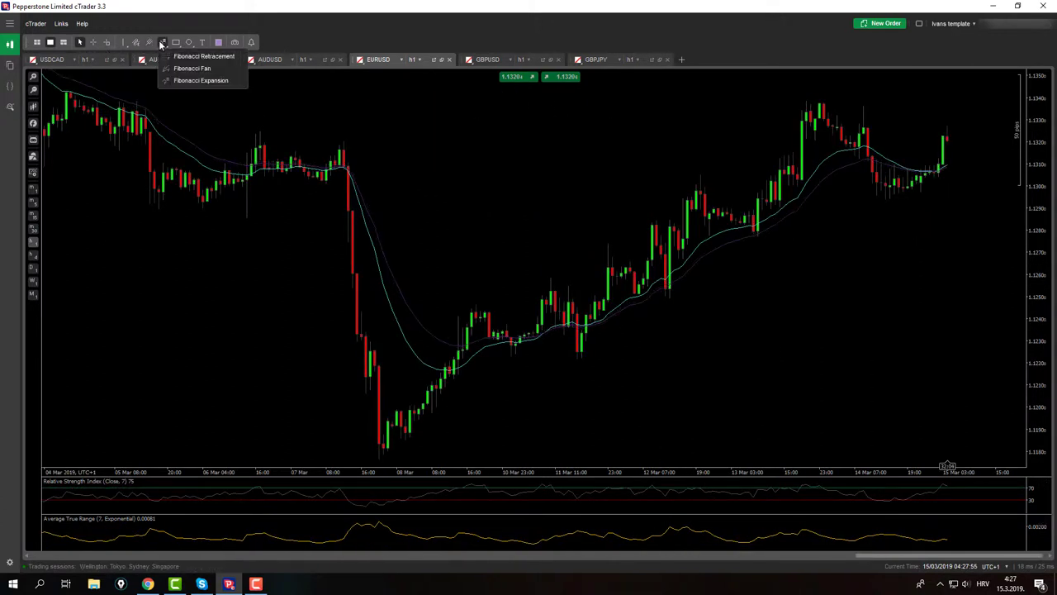
left_click(199, 61)
mouse_move(344, 136)
left_mouse_down()
mouse_move(379, 460)
mouse_move(643, 461)
left_mouse_up()
left_click_drag(343, 136, 343, 141)
Step: Trace the EURUSD rise from the 7 March low against the 61.80% and 88.60% retracement levels
middle_click(341, 138)
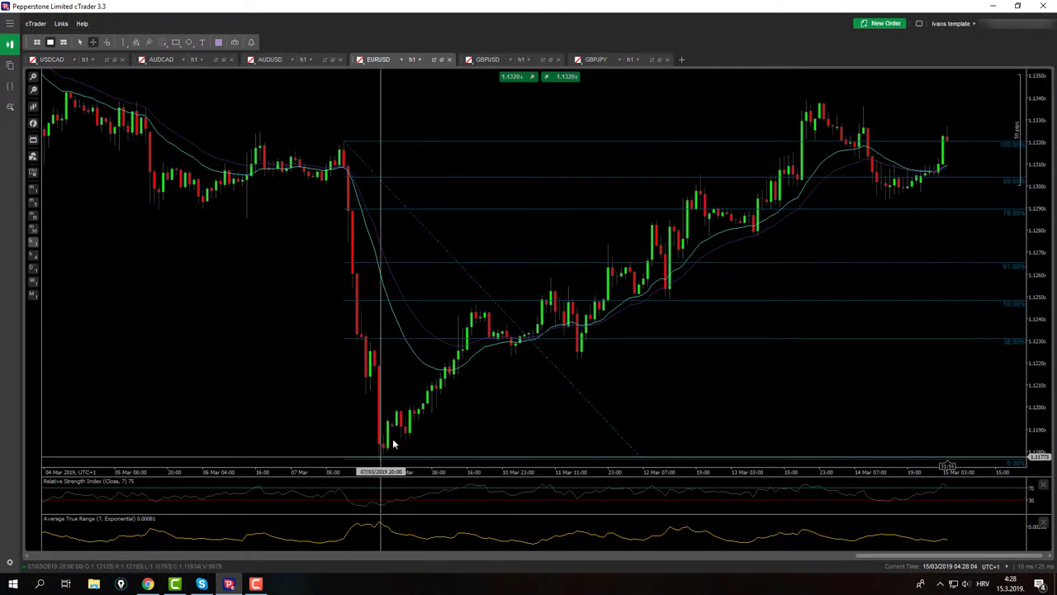
left_click_drag(382, 454, 551, 278)
left_click_drag(549, 276, 701, 181)
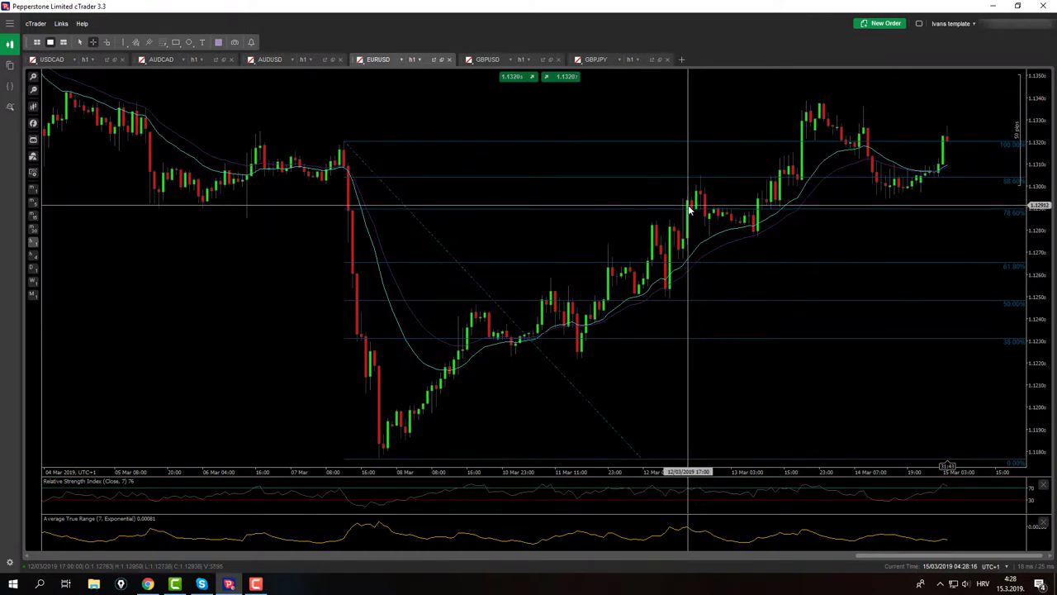
Step: Set the chart time zone to UTC+0 (Server Time)
left_click(995, 566)
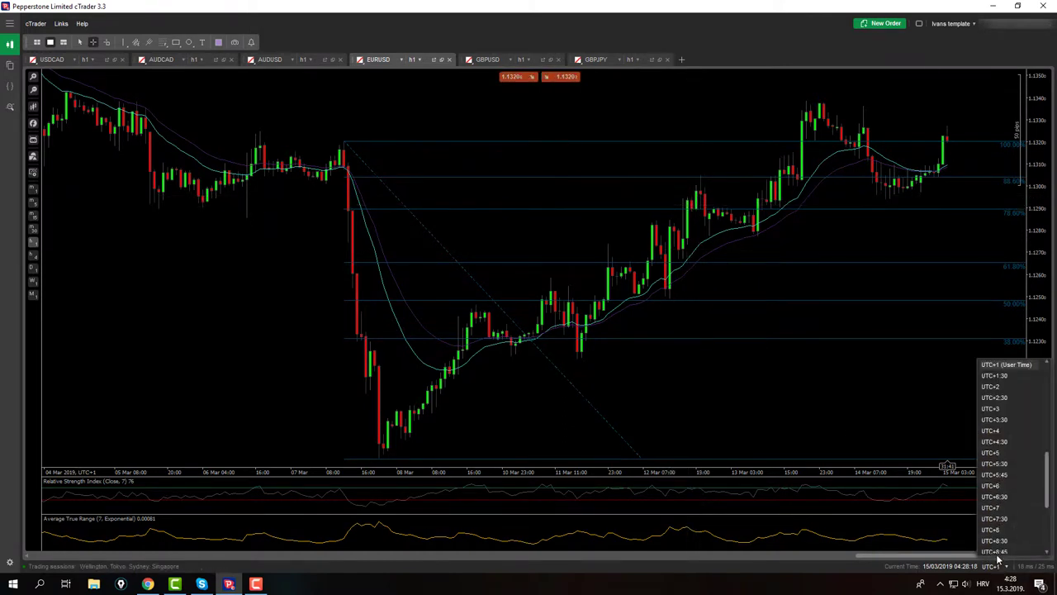
scroll(1011, 496, "up", 1)
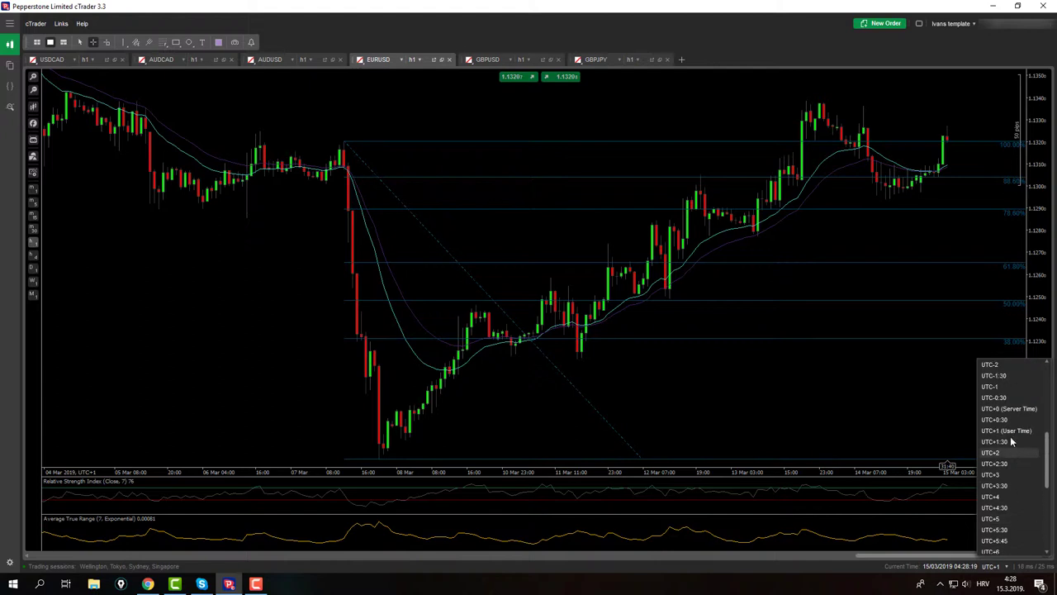
left_click(1010, 405)
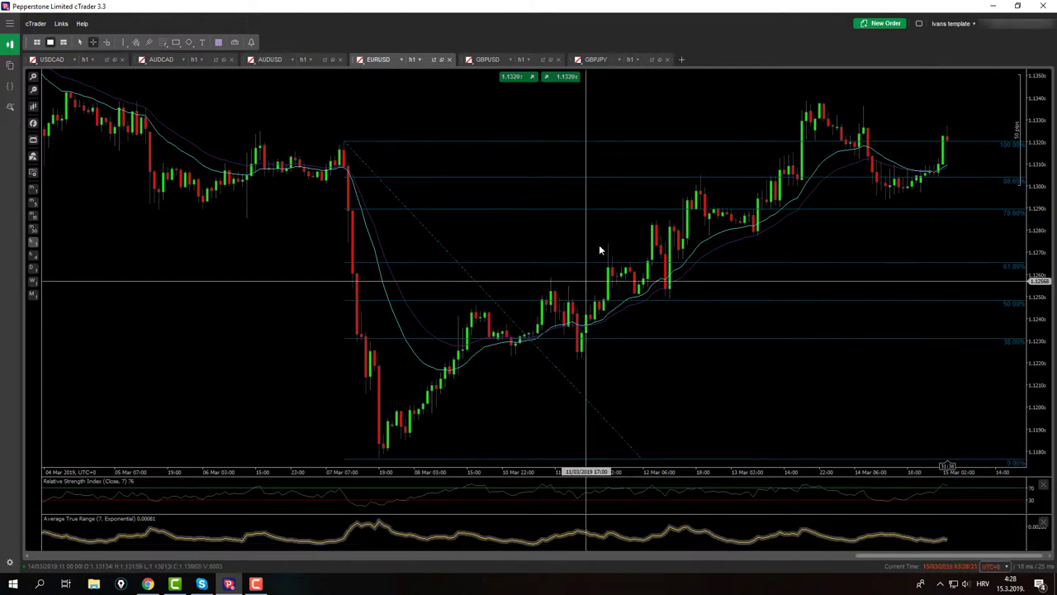
Step: Inspect the 12 March 16:00 candle on EURUSD and measure the move from the 12 March high to the 13 March high
left_click(688, 223)
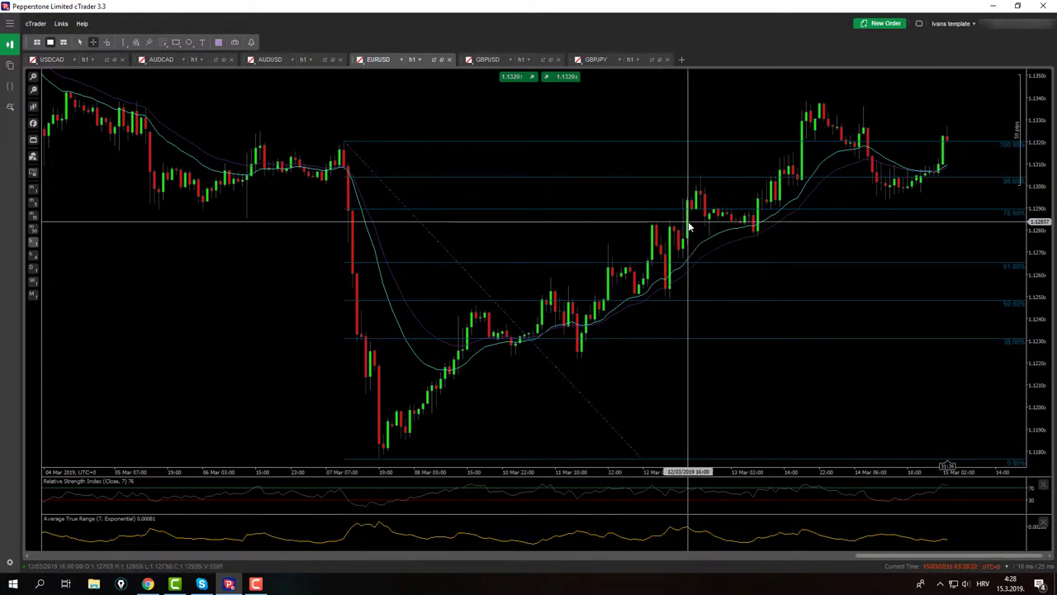
left_click(689, 223)
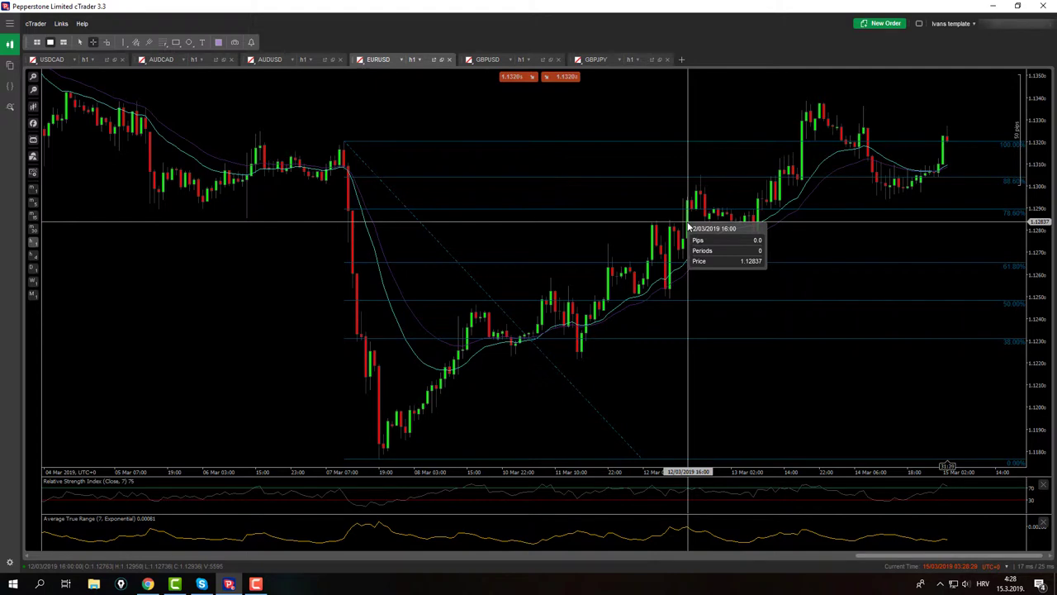
left_click(688, 224)
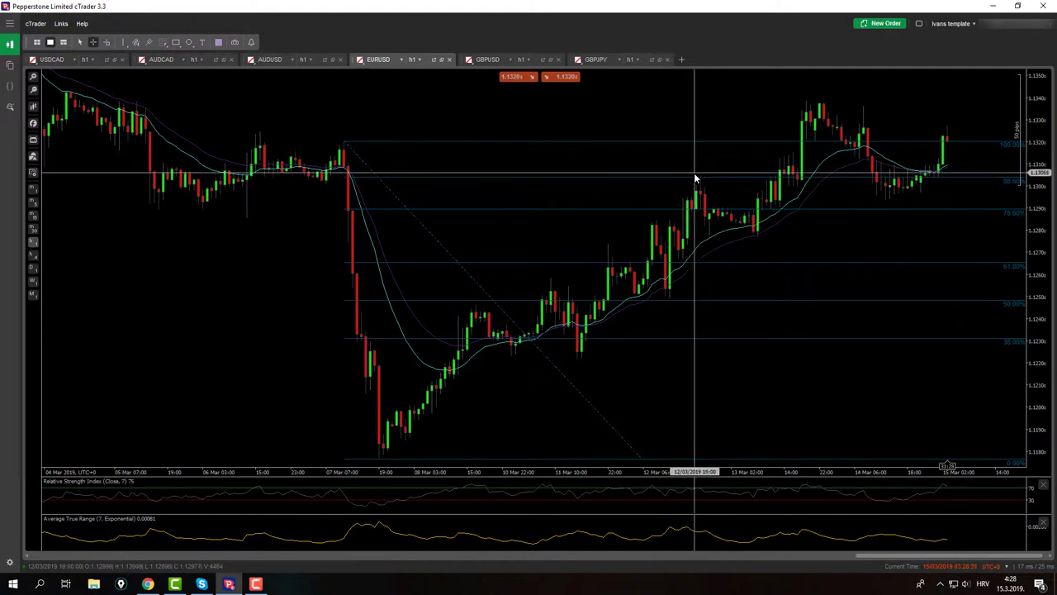
middle_click(658, 256)
left_click(641, 457)
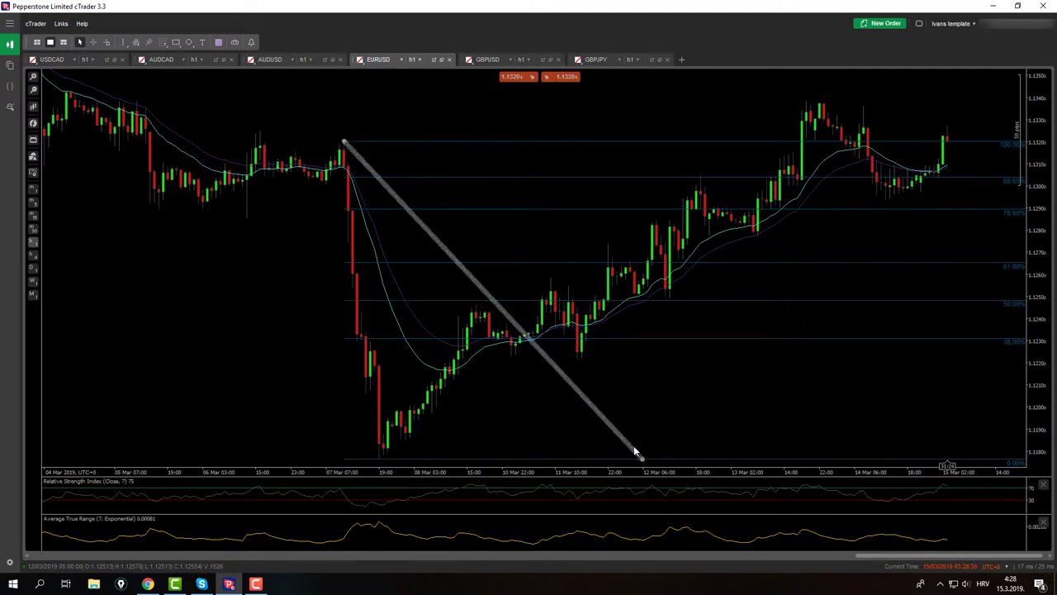
middle_click(555, 258)
left_click_drag(698, 181, 811, 106)
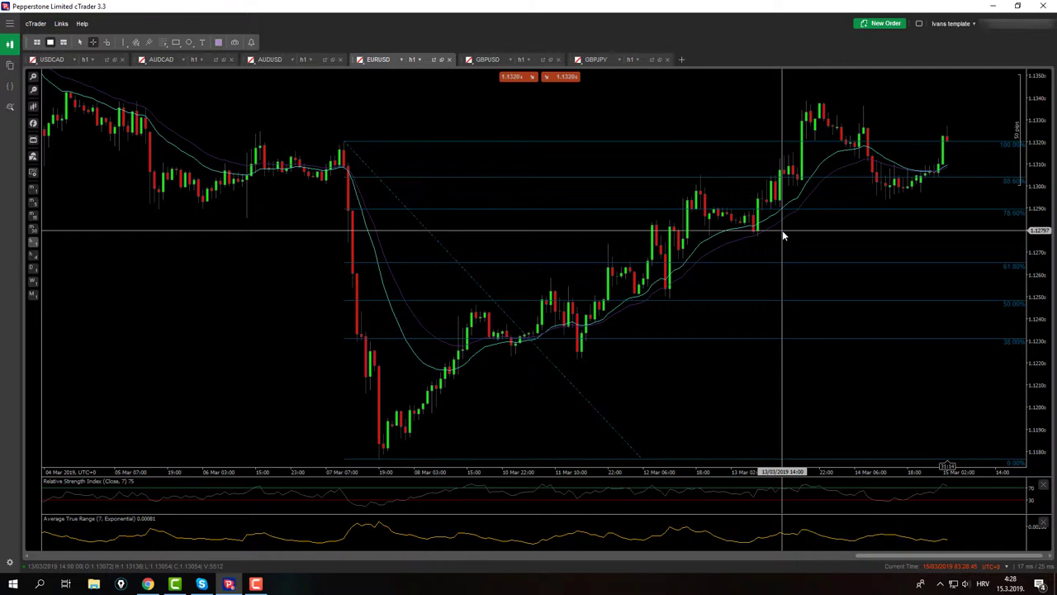
key("F10")
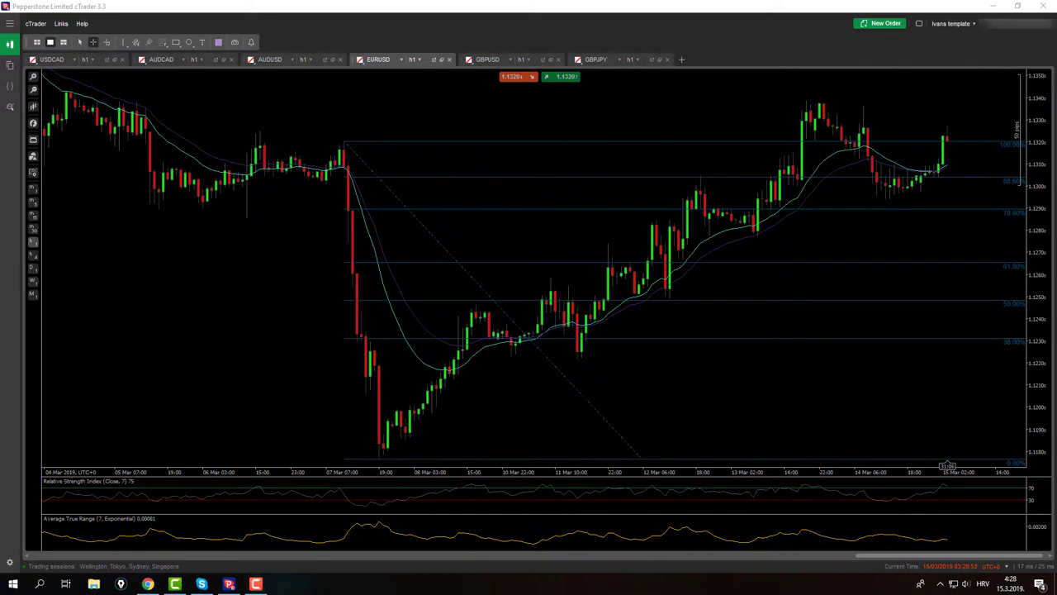
Step: Compare the hourly price swings on the GBPUSD and GBPJPY charts from late February to 15 March
left_click(498, 59)
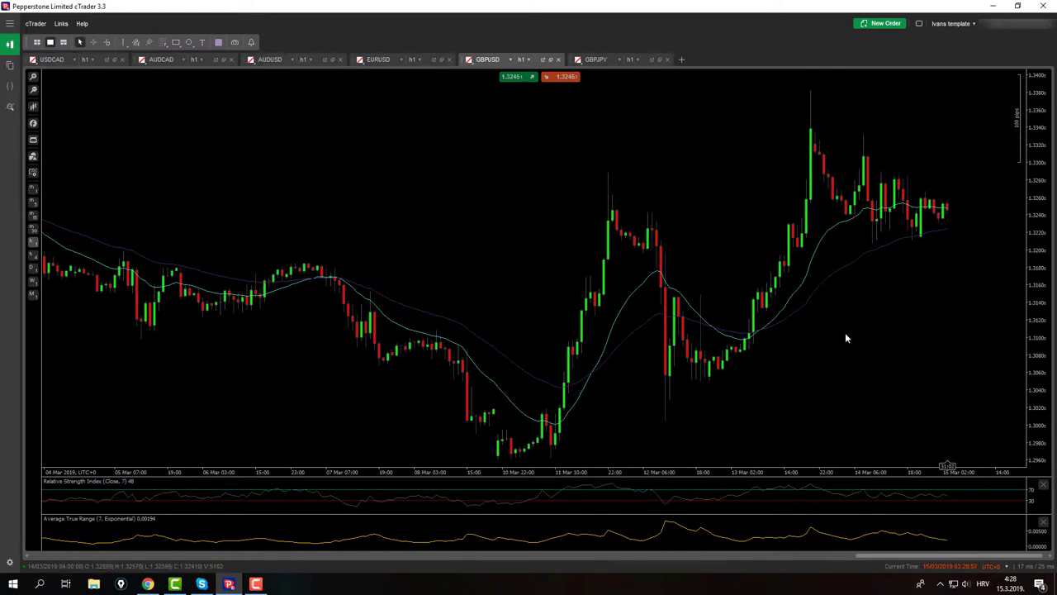
middle_click(815, 335)
scroll(830, 328, "down", 3)
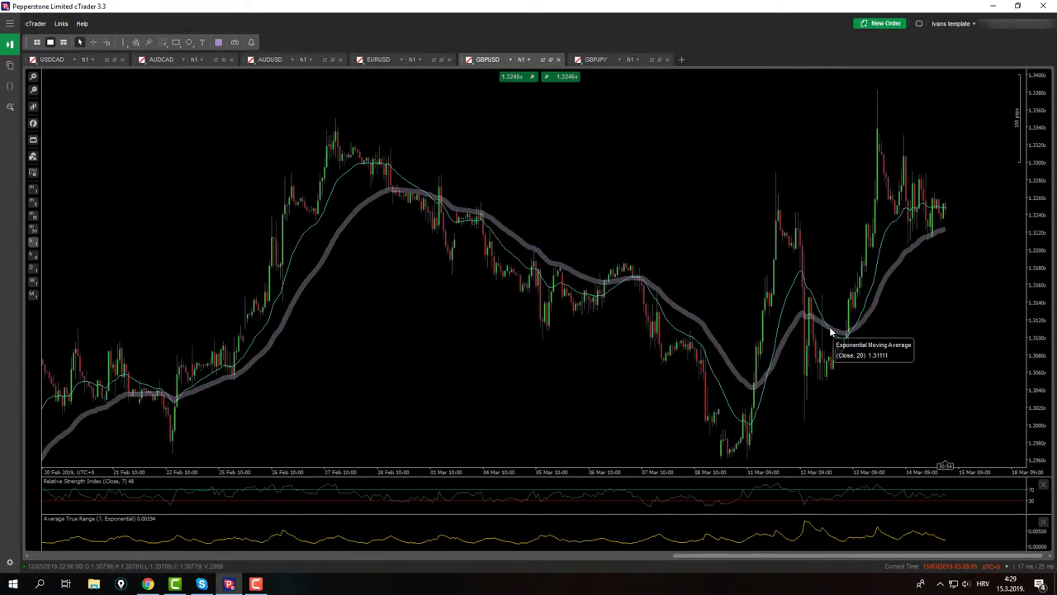
scroll(831, 331, "up", 3)
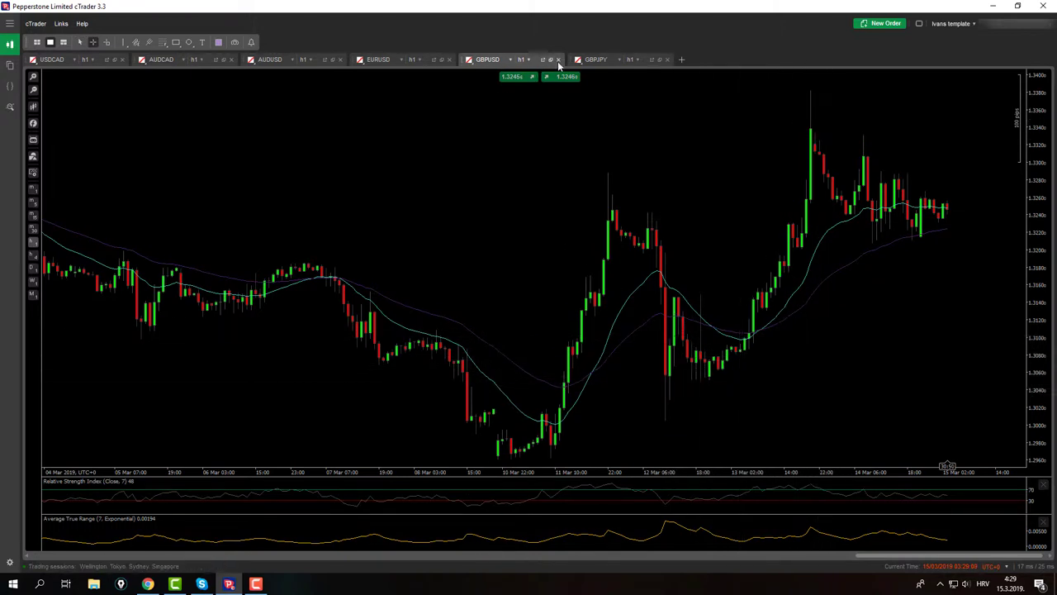
left_click(596, 60)
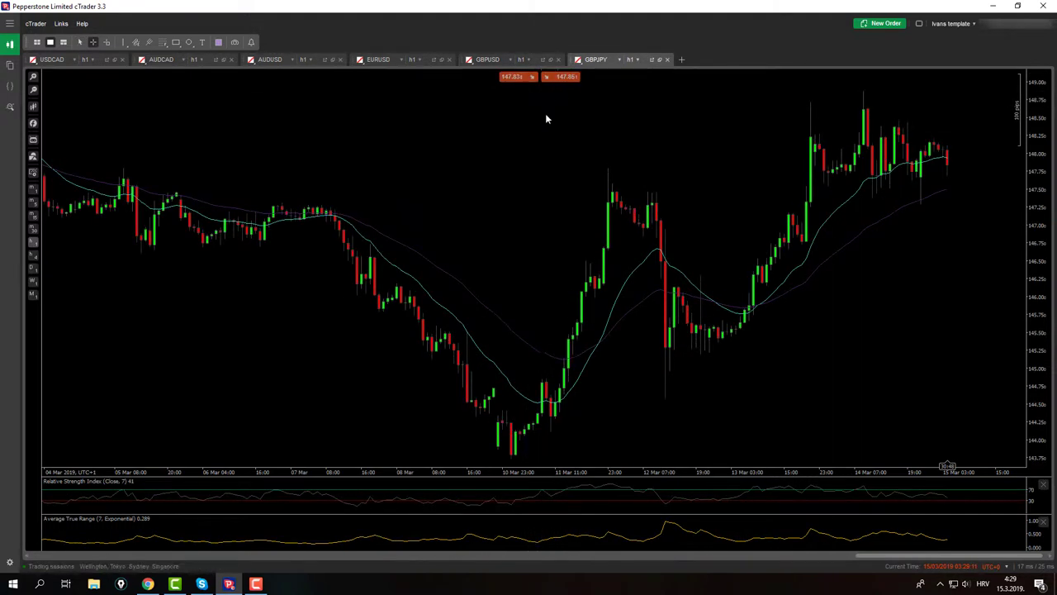
scroll(542, 122, "down", 3)
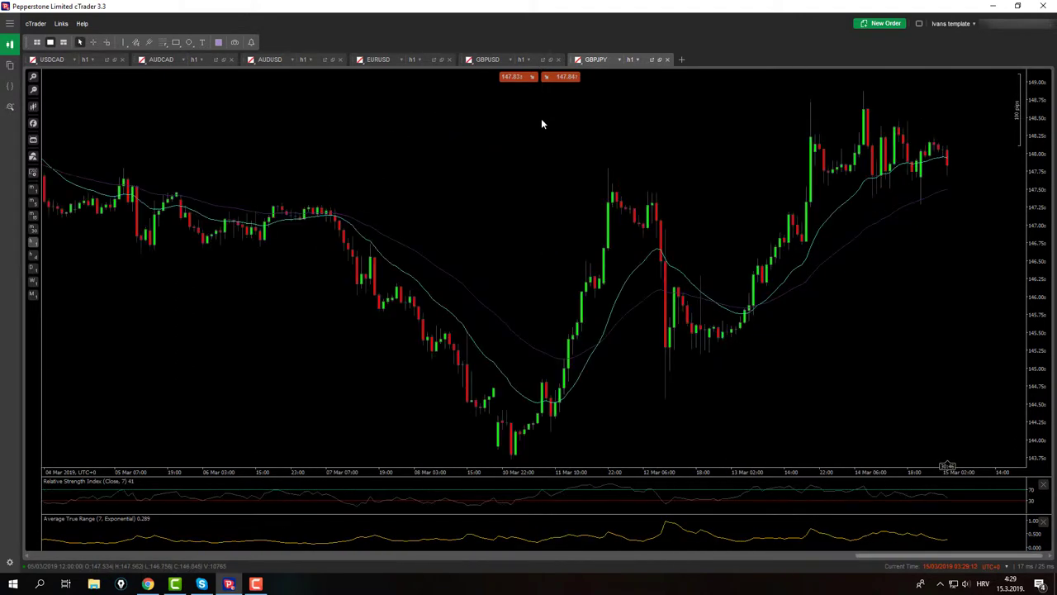
left_click(494, 59)
left_click(579, 55)
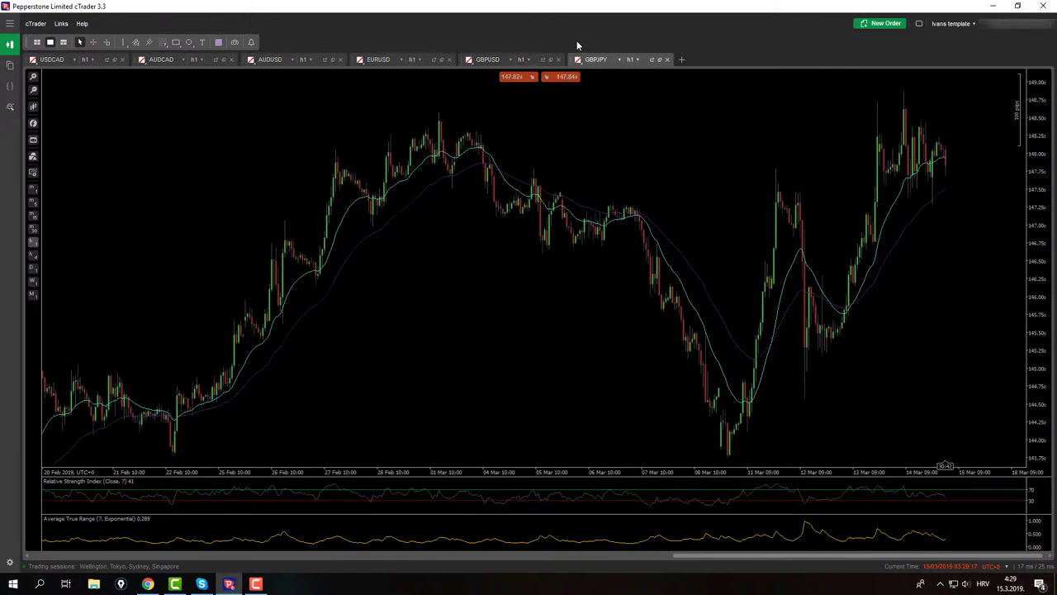
left_click(521, 56)
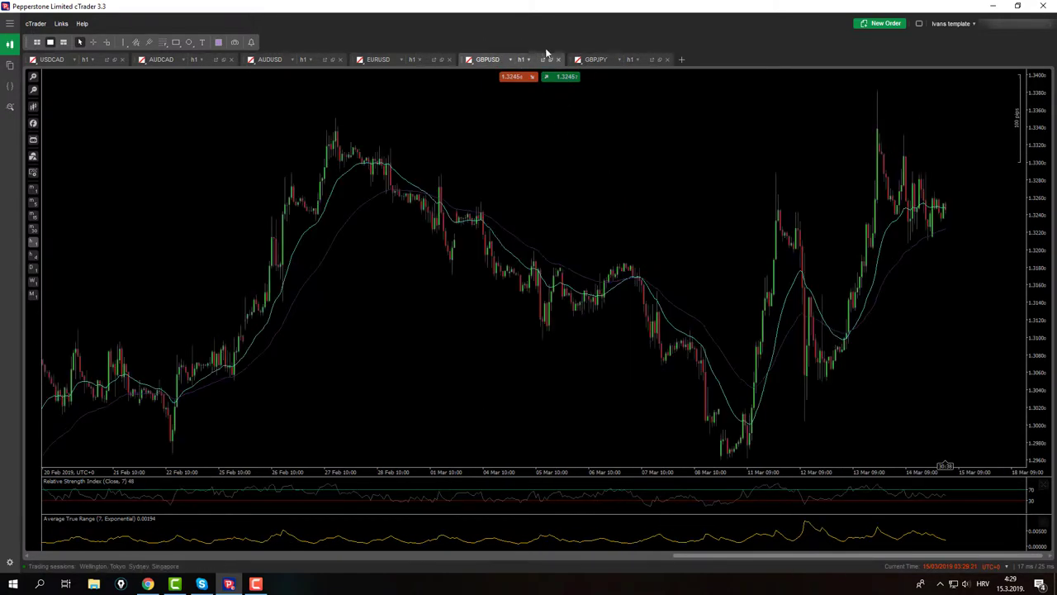
left_click(578, 60)
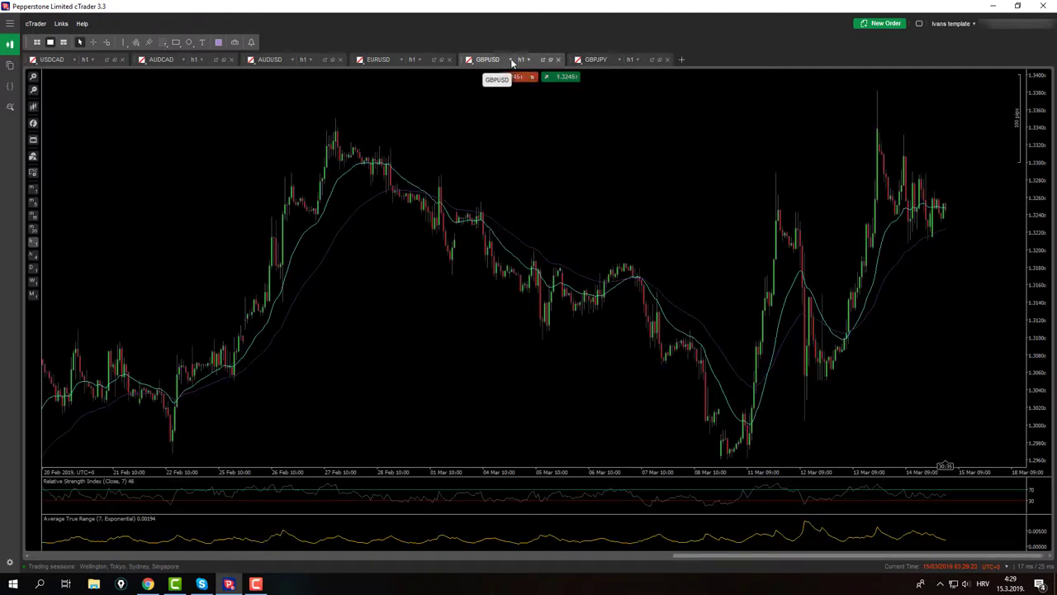
left_click(578, 61)
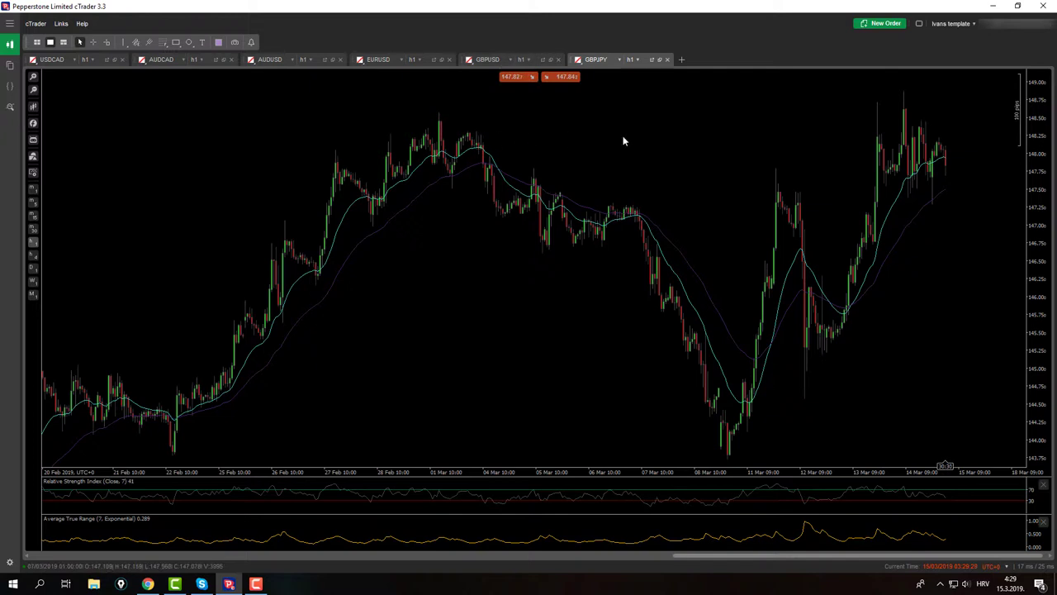
scroll(623, 141, "up", 2)
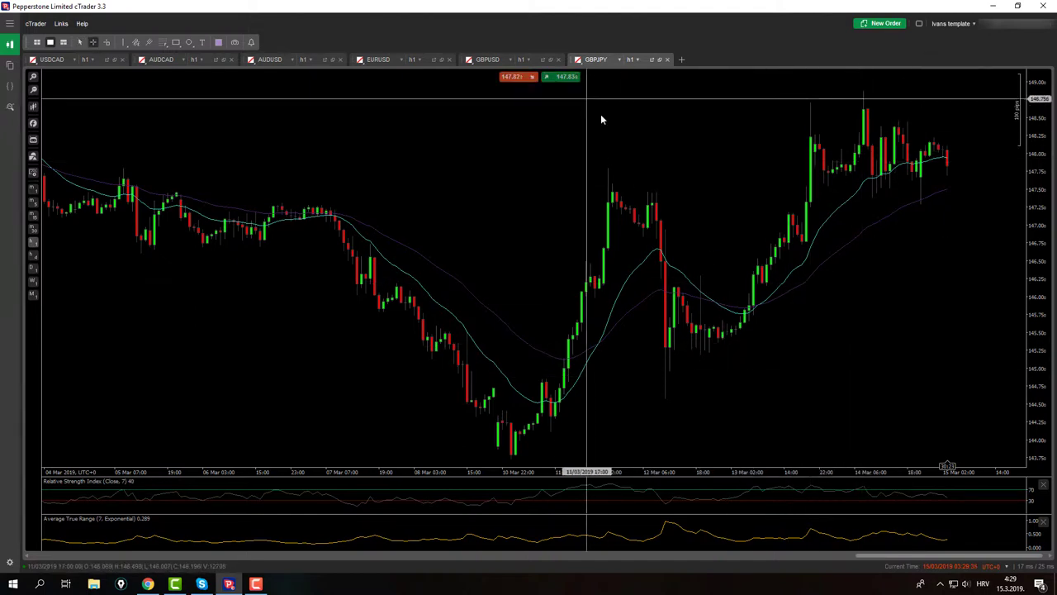
Step: Review the USDCAD, AUDCAD, AUDUSD, EURUSD and GBPJPY charts for a swing suited to a Fibonacci retracement
left_click(179, 62)
left_click(79, 62)
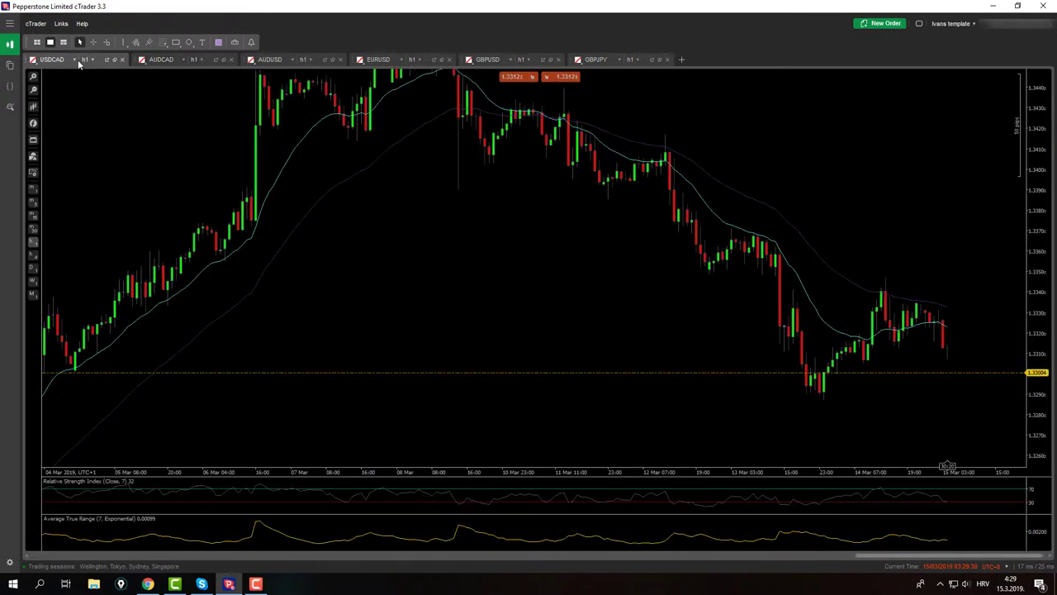
left_click(161, 59)
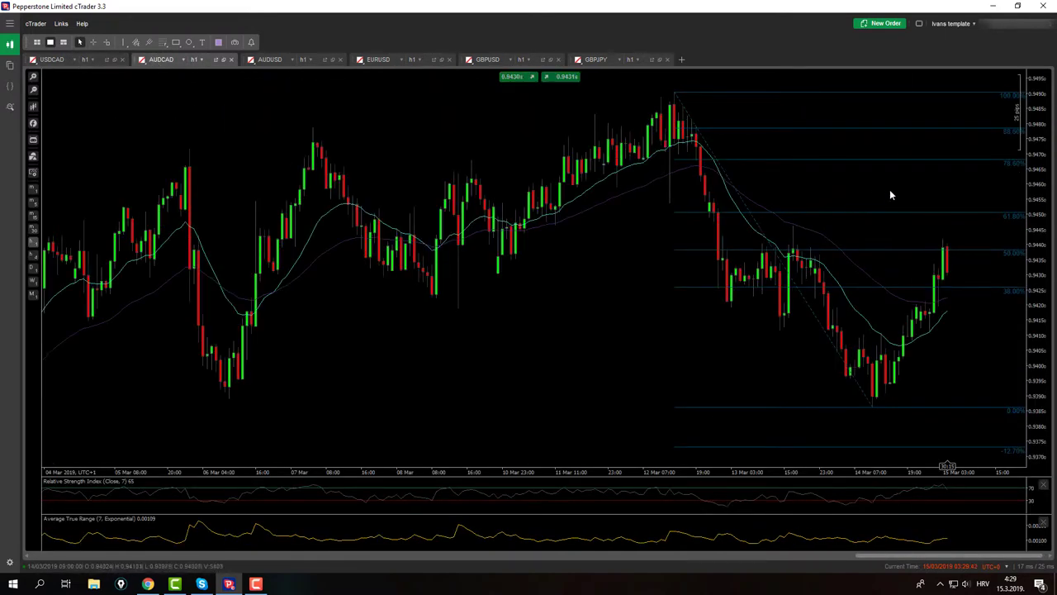
left_click(52, 59)
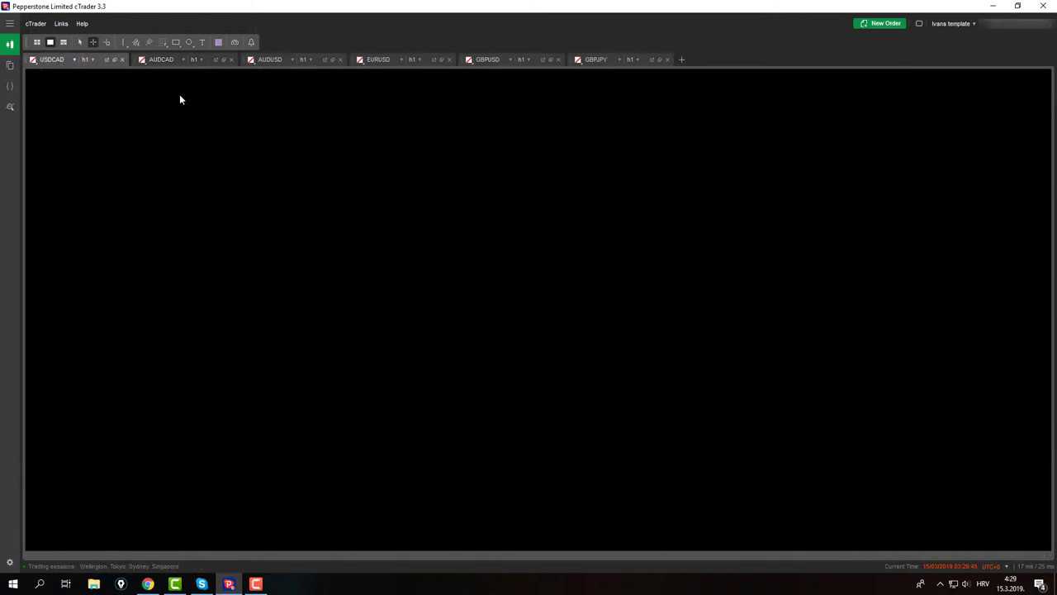
left_click(268, 60)
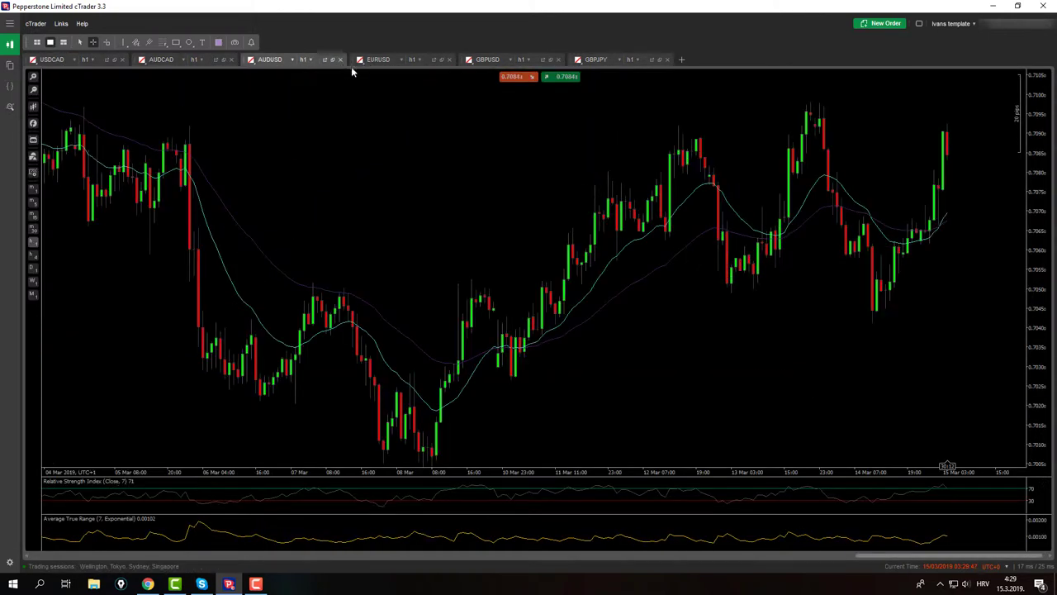
left_click(373, 61)
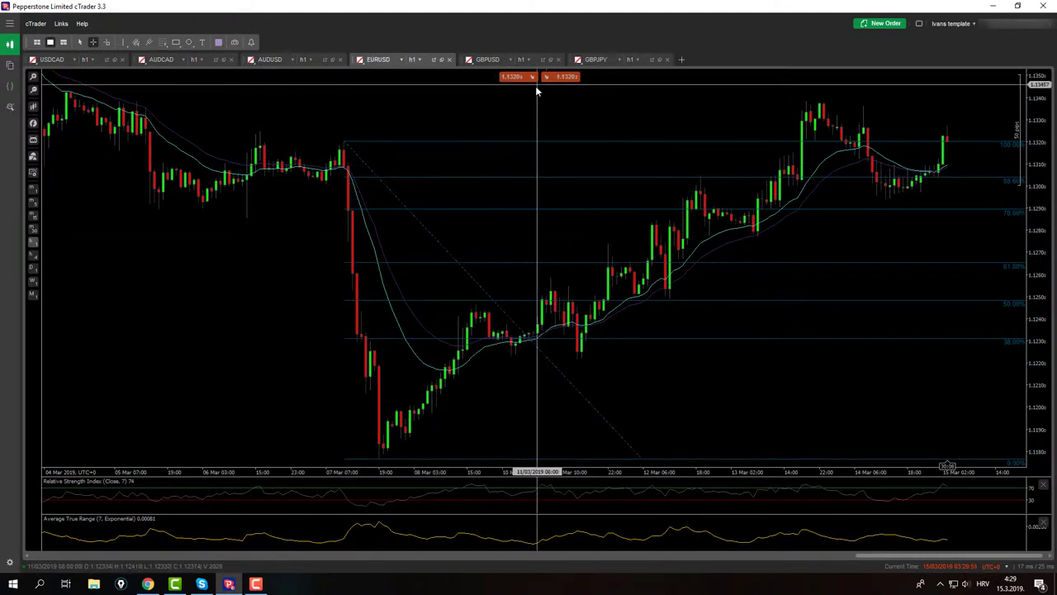
left_click(516, 61)
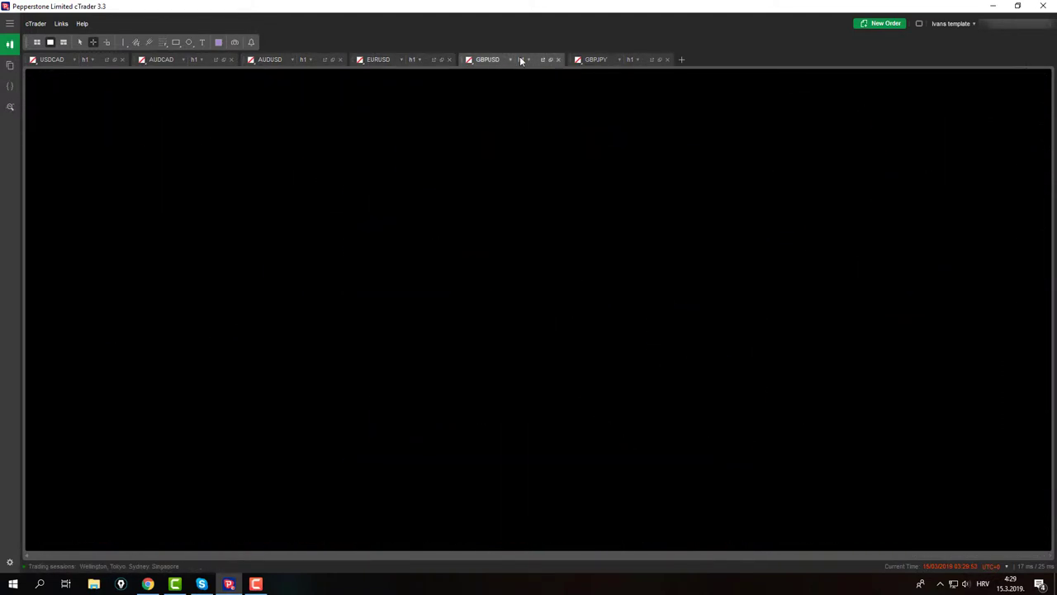
left_click(592, 62)
Step: Draw a Fibonacci retracement on GBPUSD from the 13 March swing high to the 14 March low, with its start anchor on the high's wick
left_click(481, 62)
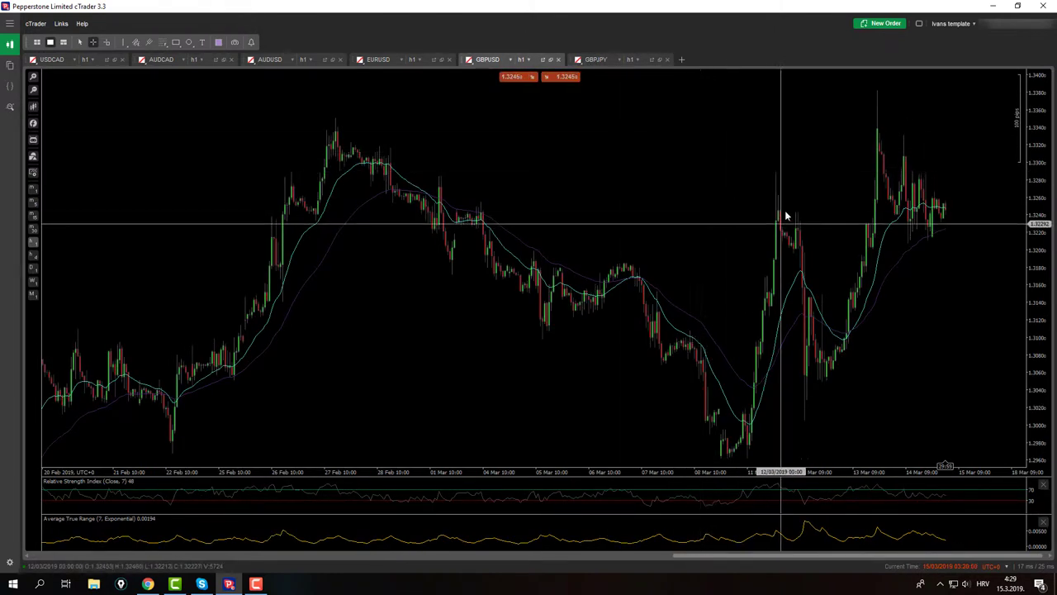
scroll(756, 145, "up", 2)
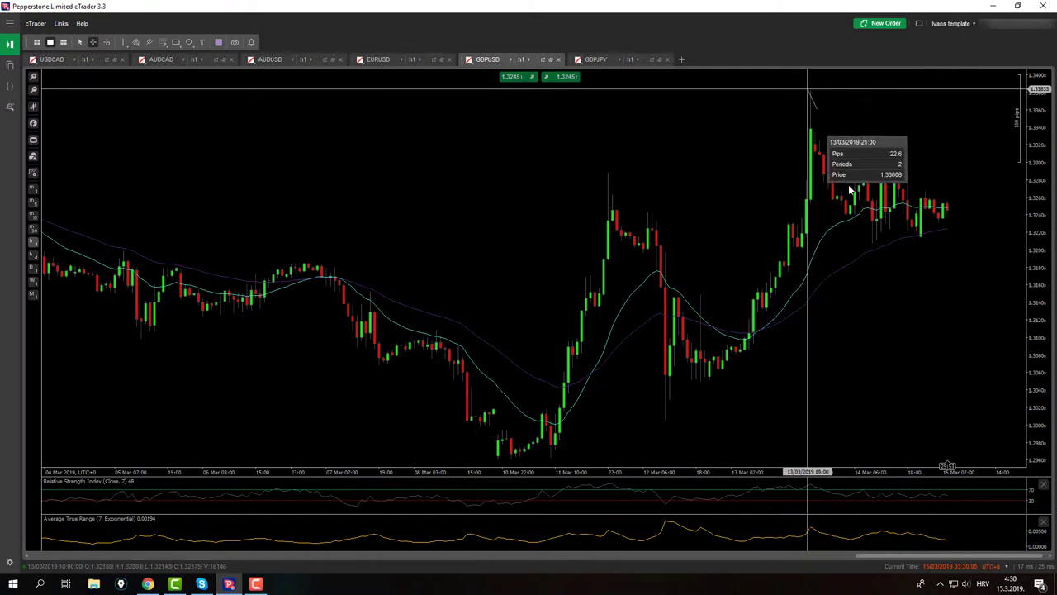
left_click(163, 42)
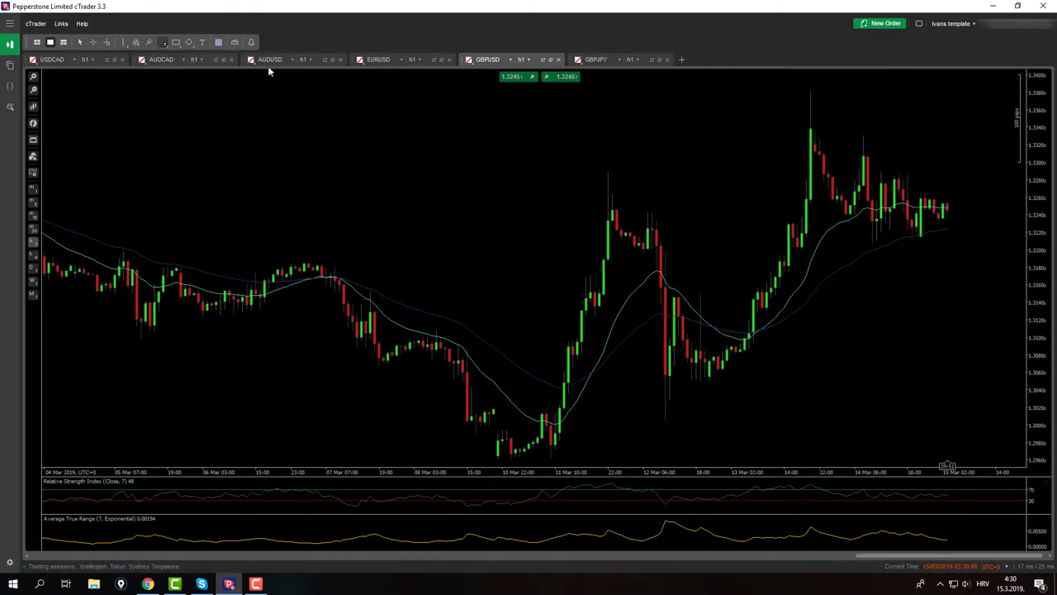
left_click_drag(809, 87, 872, 242)
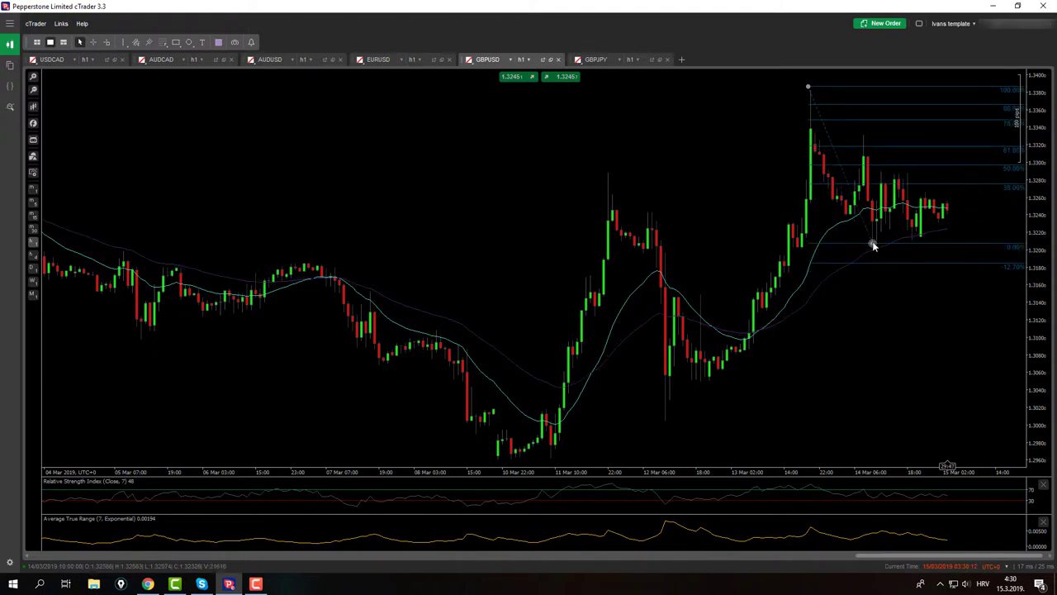
mouse_move(809, 88)
left_mouse_down()
mouse_move(823, 95)
mouse_move(824, 85)
mouse_move(811, 93)
left_mouse_up()
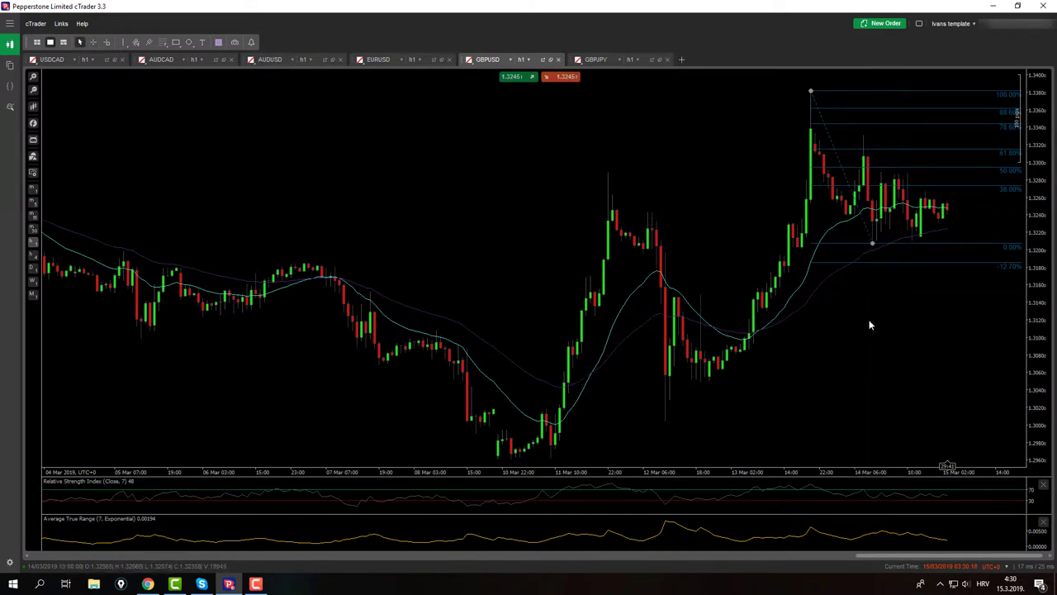
right_click(717, 206)
key("Escape")
scroll(718, 207, "down", 3)
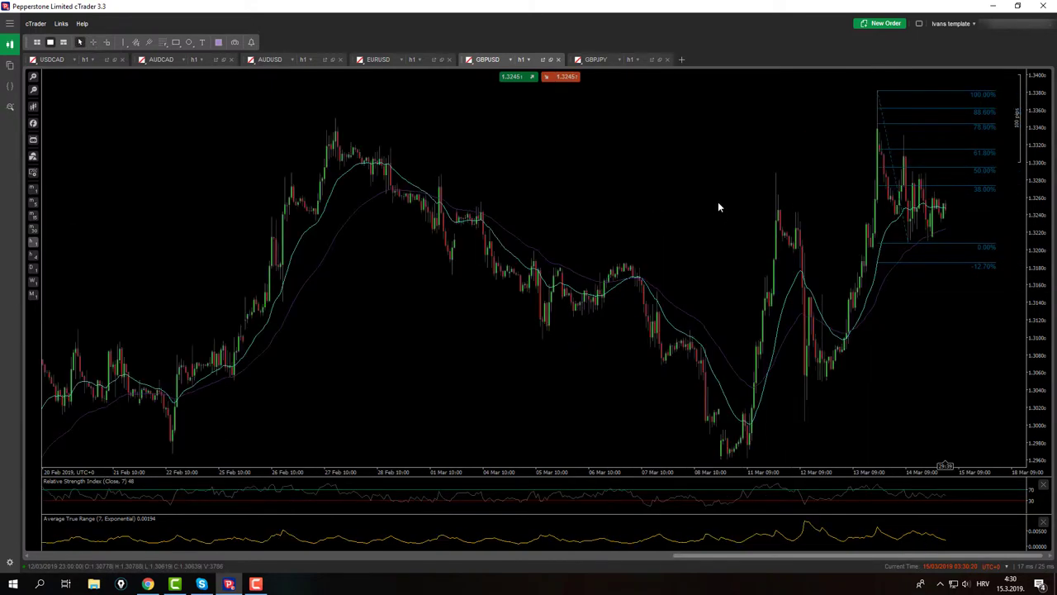
Step: Measure the USDCAD swings from the late 13 March low to the 14 March high and from the 15 March low to that day's high
left_click(52, 59)
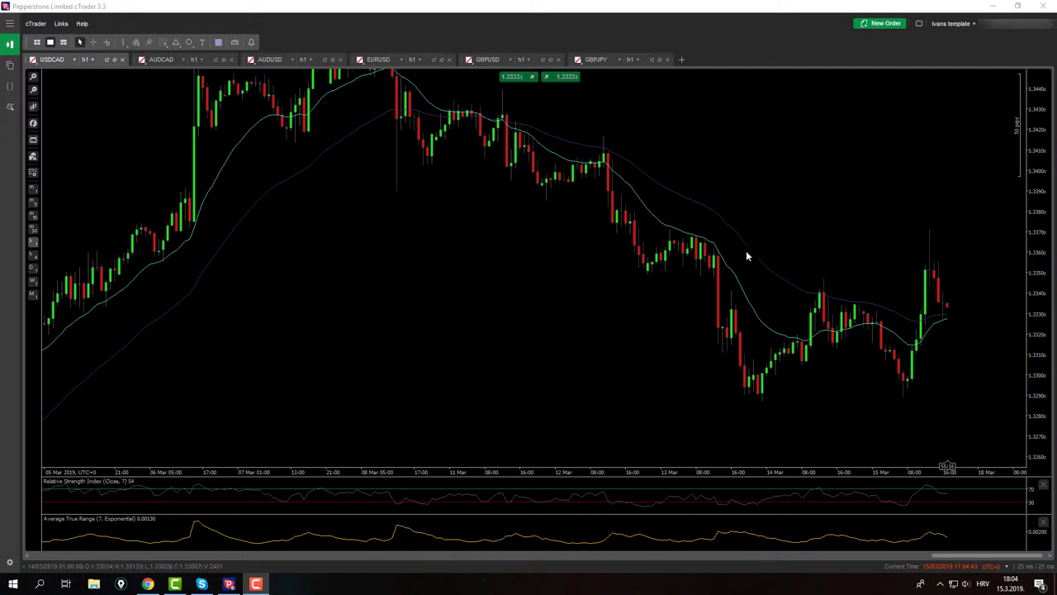
left_click_drag(773, 218, 764, 210)
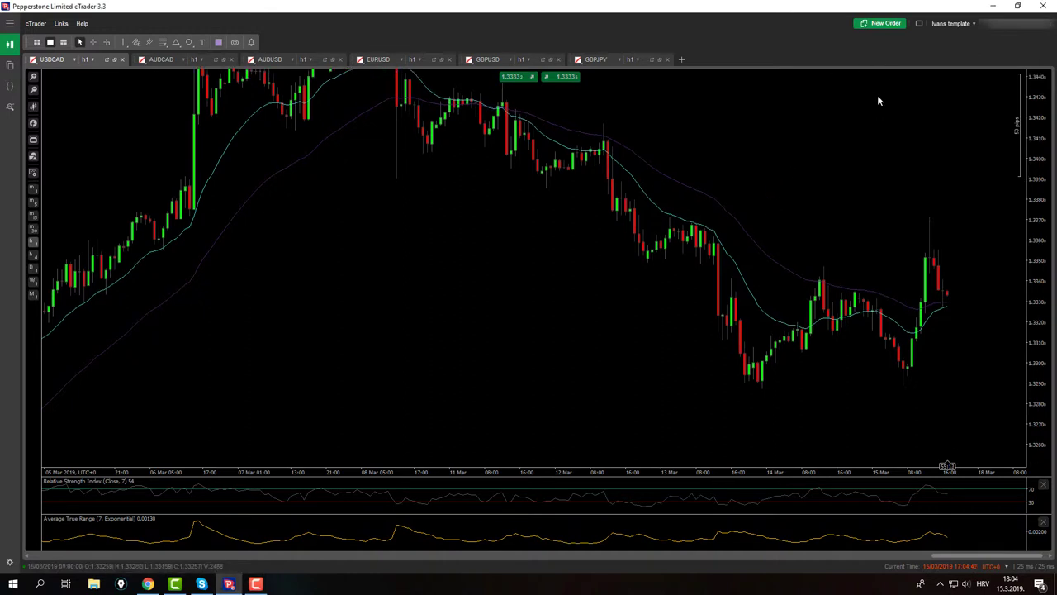
middle_click(698, 289)
left_click_drag(763, 385, 821, 267)
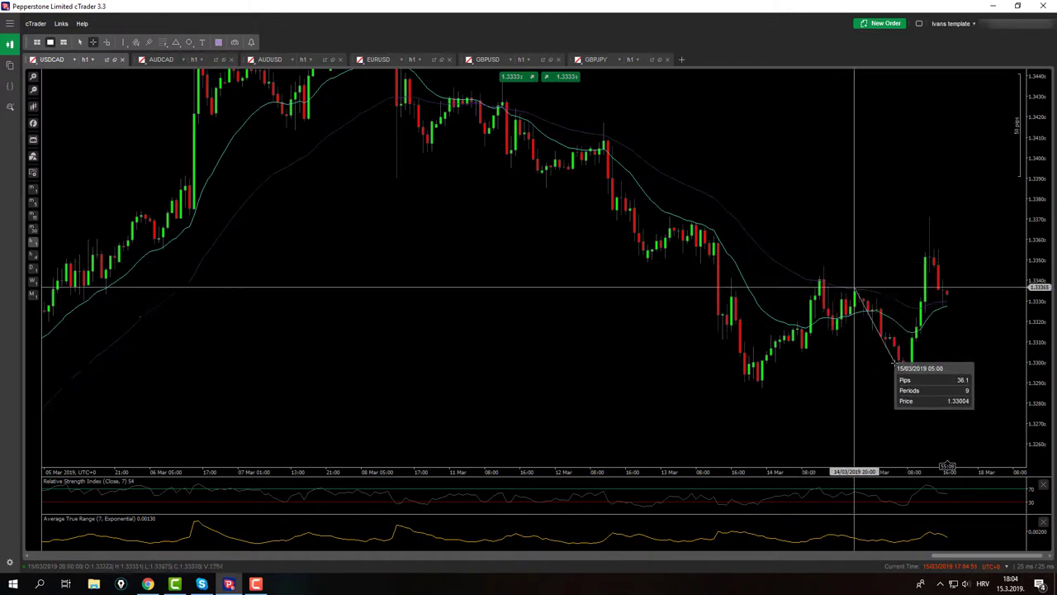
left_click_drag(904, 379, 926, 248)
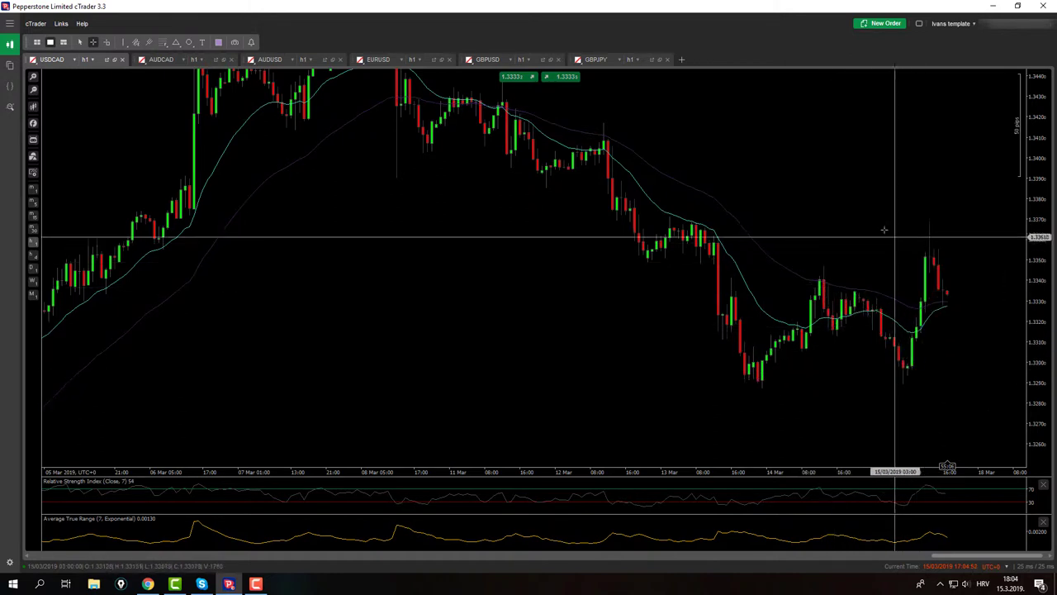
Step: Inspect the USDCAD candles around the 15 March 07:00 to 08:00 low and the rise that follows it
middle_click(881, 232)
middle_click(895, 373)
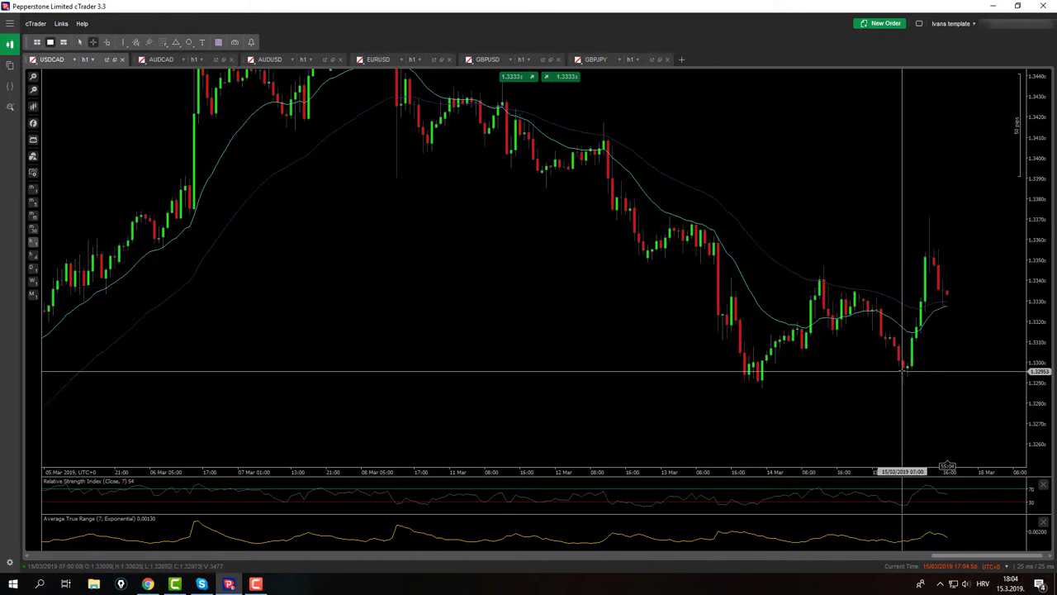
middle_click(902, 371)
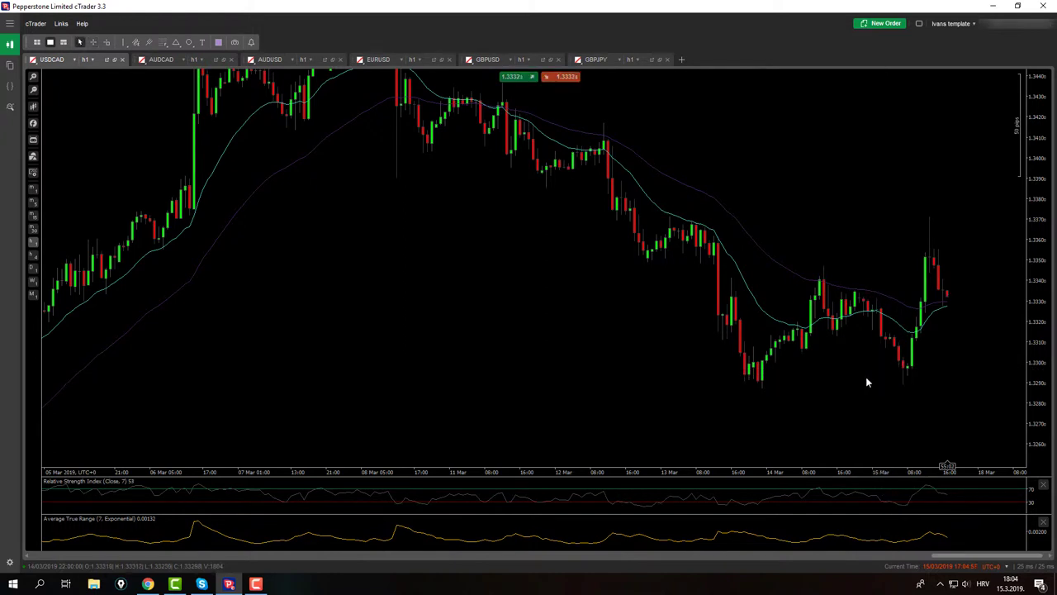
middle_click(916, 378)
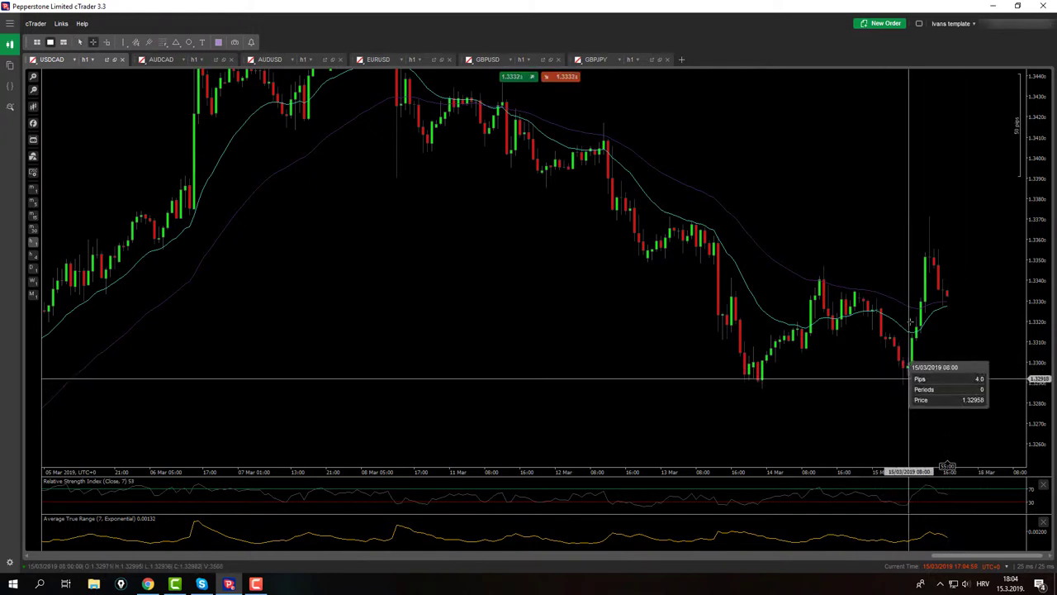
middle_click(885, 246)
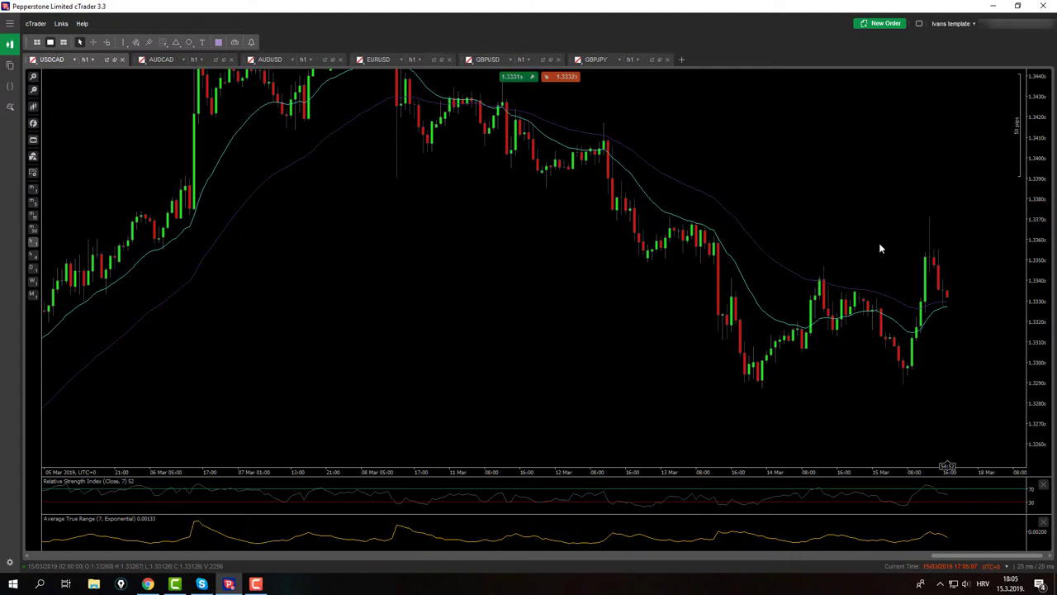
middle_click(902, 289)
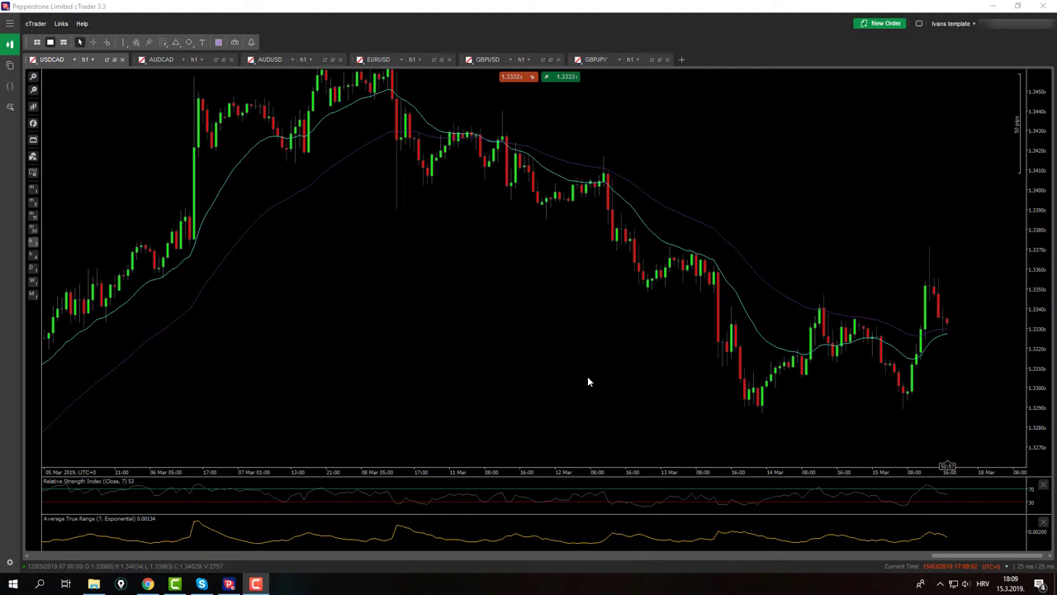
Step: Delete the existing Fibonacci retracement from the AUDCAD chart
left_click(161, 60)
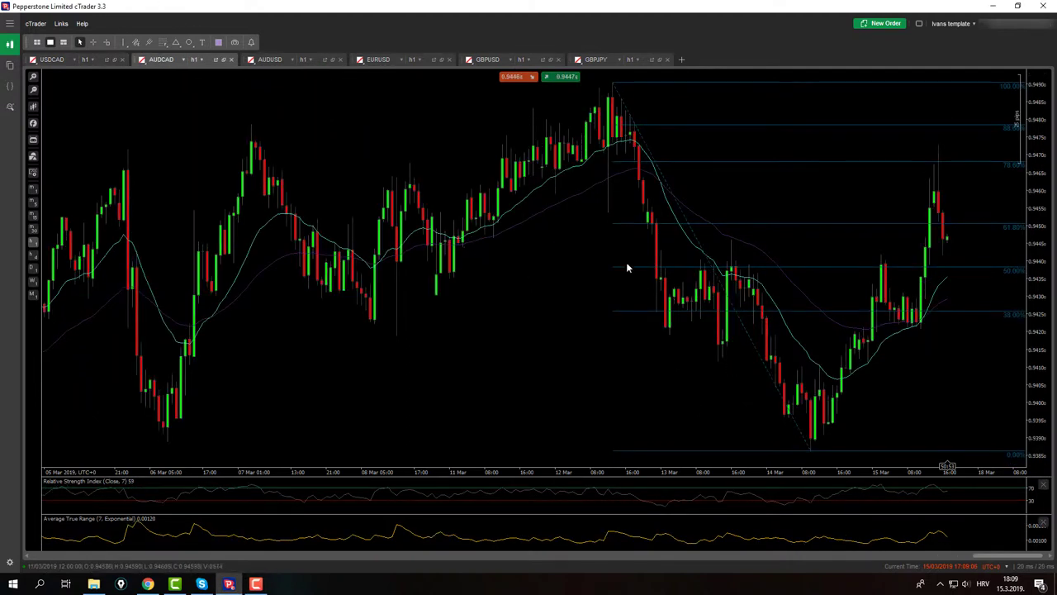
left_click(650, 149)
key("Delete")
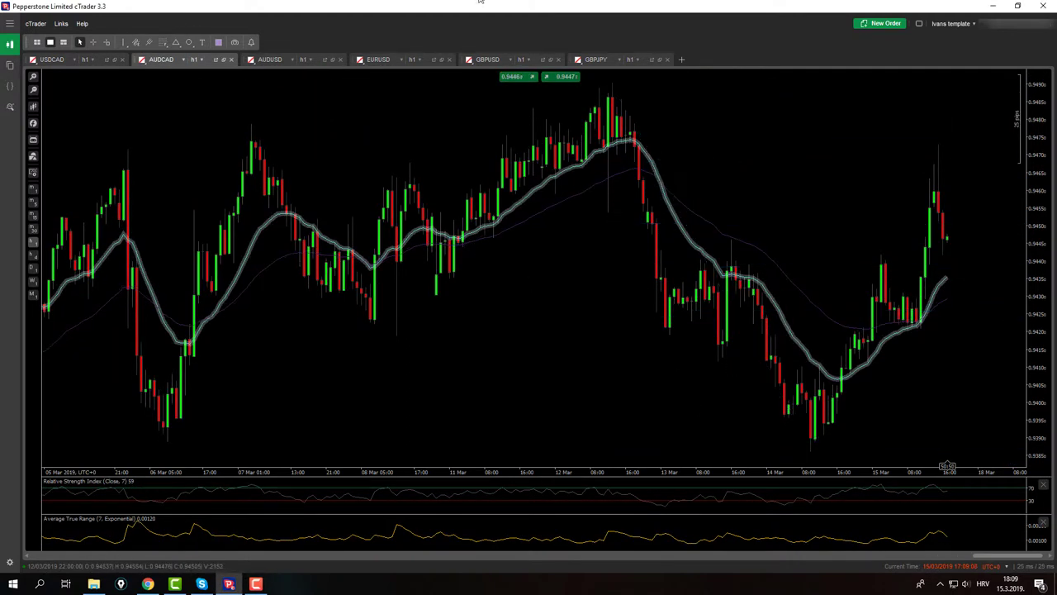
Step: Trace the AUDCAD decline from the 12 March high and its pullback against the 15 March rise
left_click(163, 43)
left_click(186, 58)
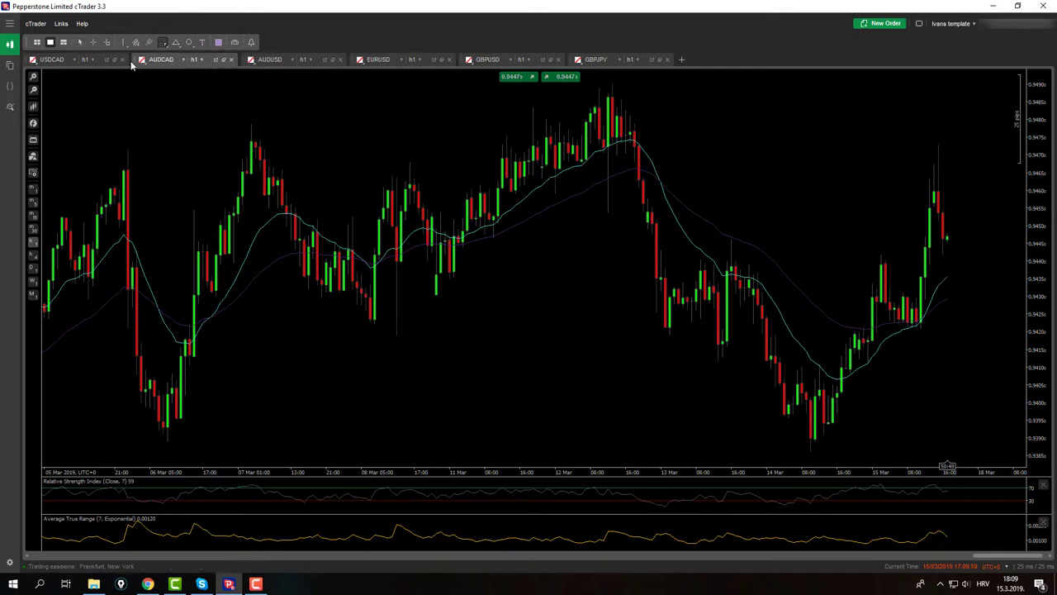
left_click(93, 42)
left_click_drag(610, 93, 723, 361)
left_click_drag(727, 272, 734, 245)
left_click_drag(734, 245, 914, 173)
middle_click(869, 185)
Step: Draw a Fibonacci retracement on AUDCAD from the 12 March swing high to the 14 March low
left_click(158, 43)
mouse_move(611, 80)
left_mouse_down()
mouse_move(843, 437)
mouse_move(811, 450)
left_mouse_up()
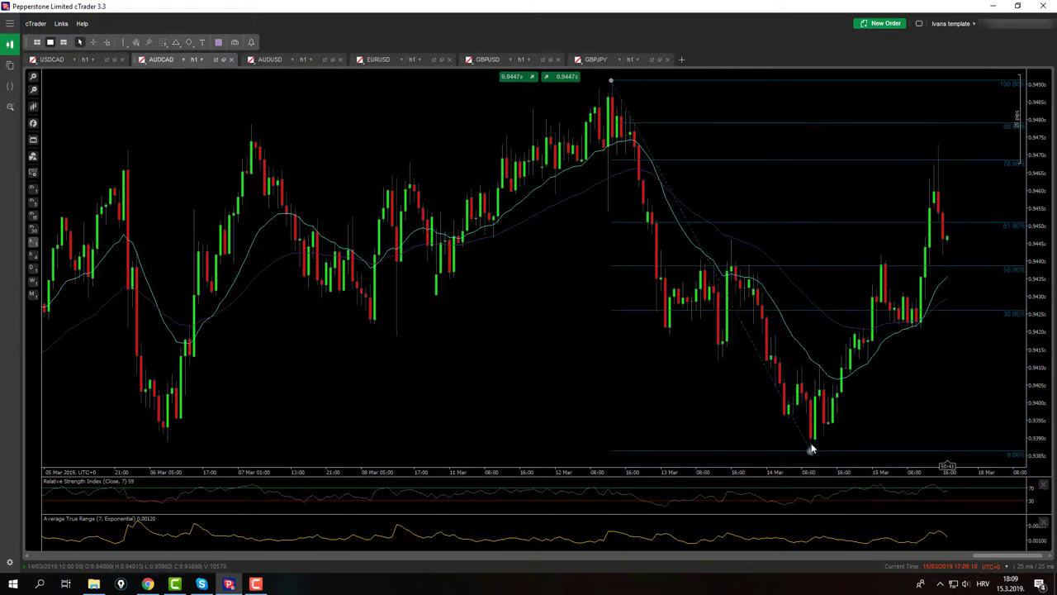
Step: Replace the AUDCAD Fibonacci retracement with one drawn from the 14 March swing low to the 15 March high
middle_click(942, 159)
left_click(667, 183)
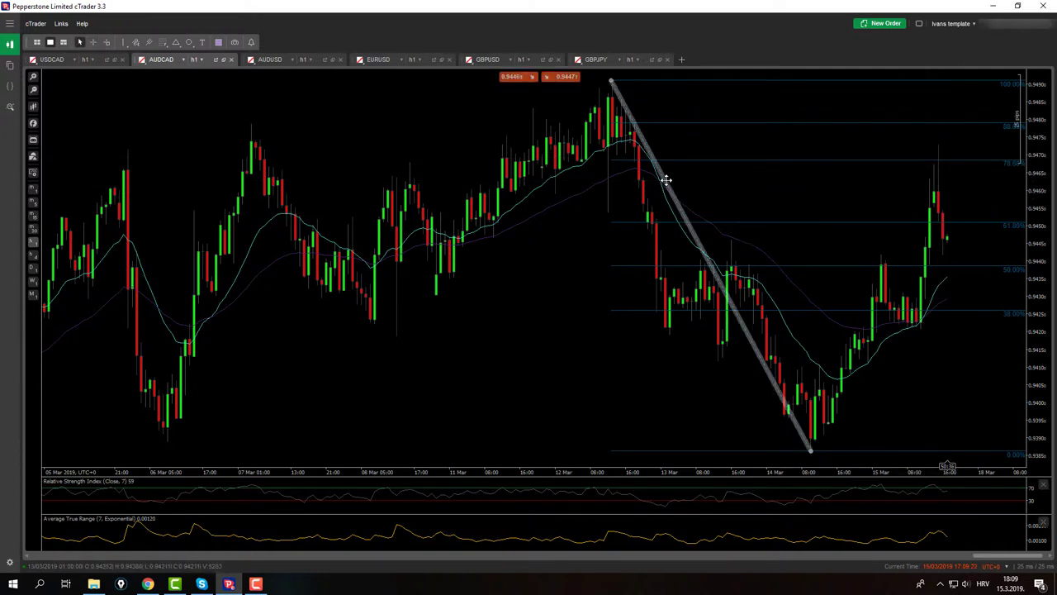
key("Delete")
left_click(163, 43)
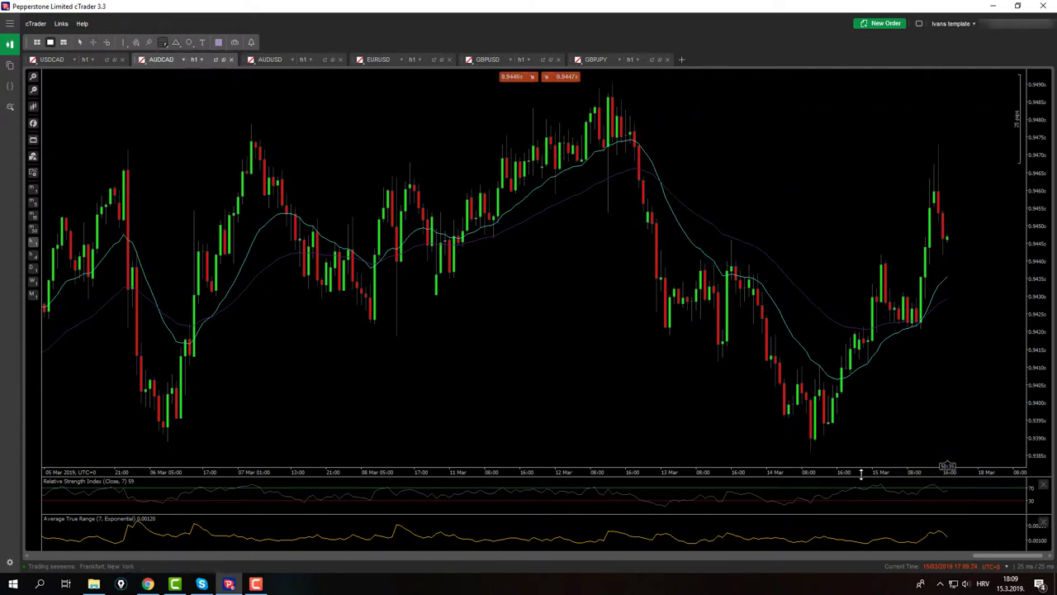
mouse_move(812, 455)
left_mouse_down()
mouse_move(875, 161)
mouse_move(937, 155)
left_mouse_up()
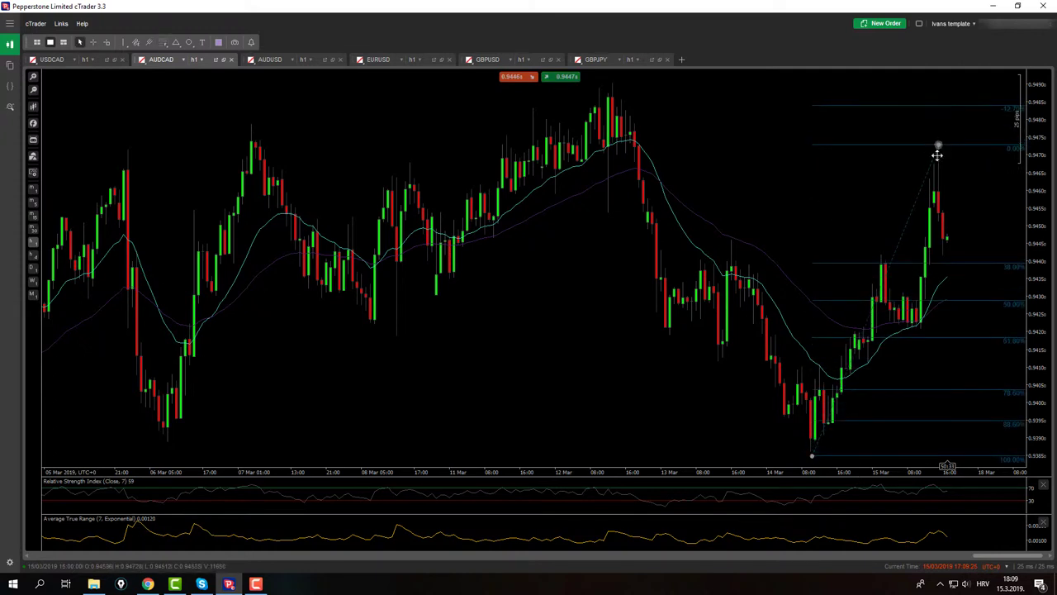
left_click_drag(810, 453, 811, 450)
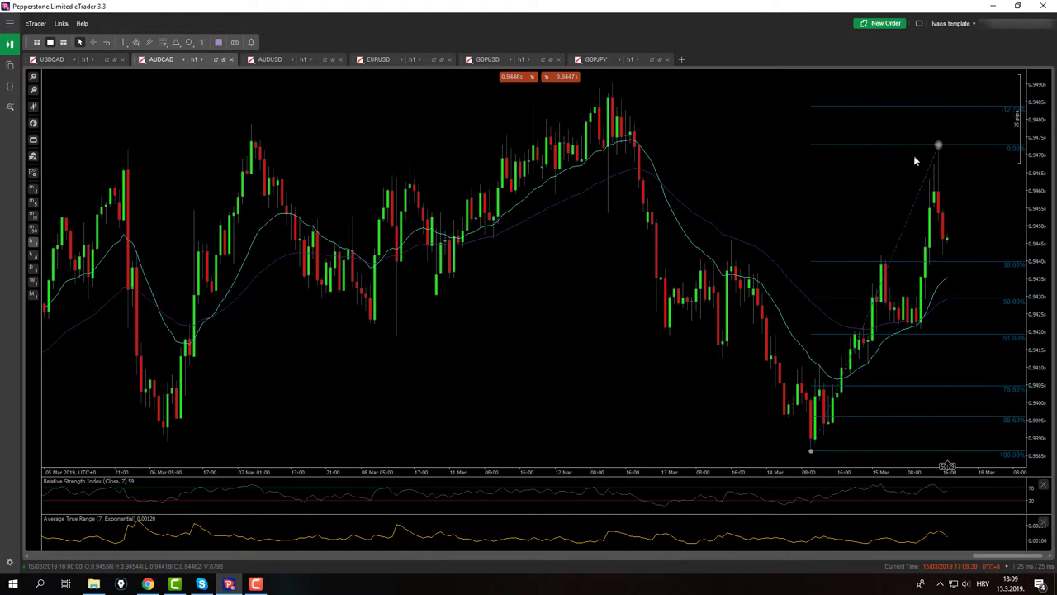
Step: Compare the AUDCAD pullback from the 15 March high with the 38% retracement level
left_click(92, 42)
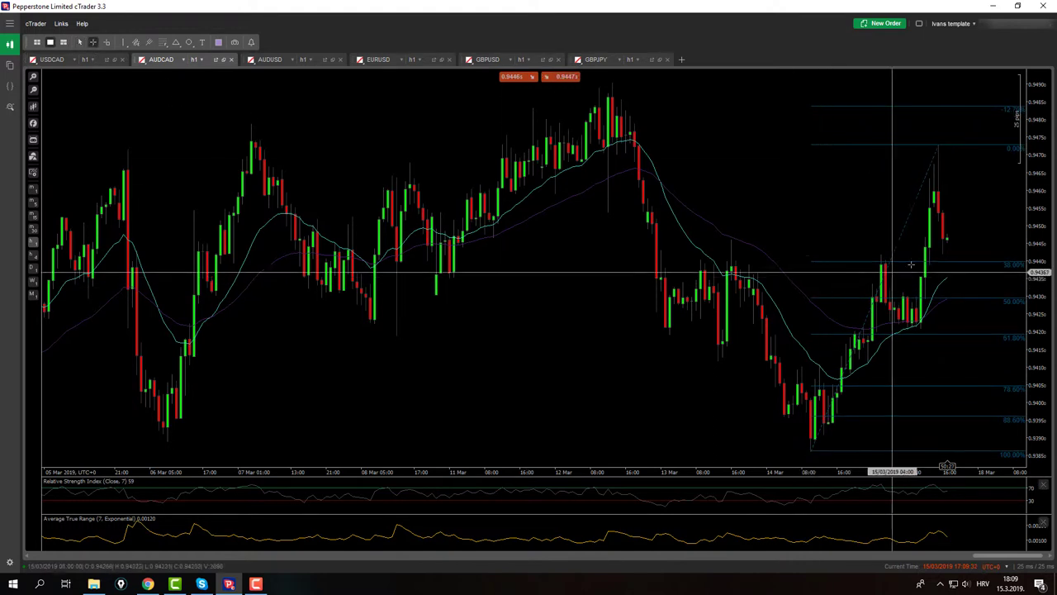
left_click_drag(961, 256, 958, 260)
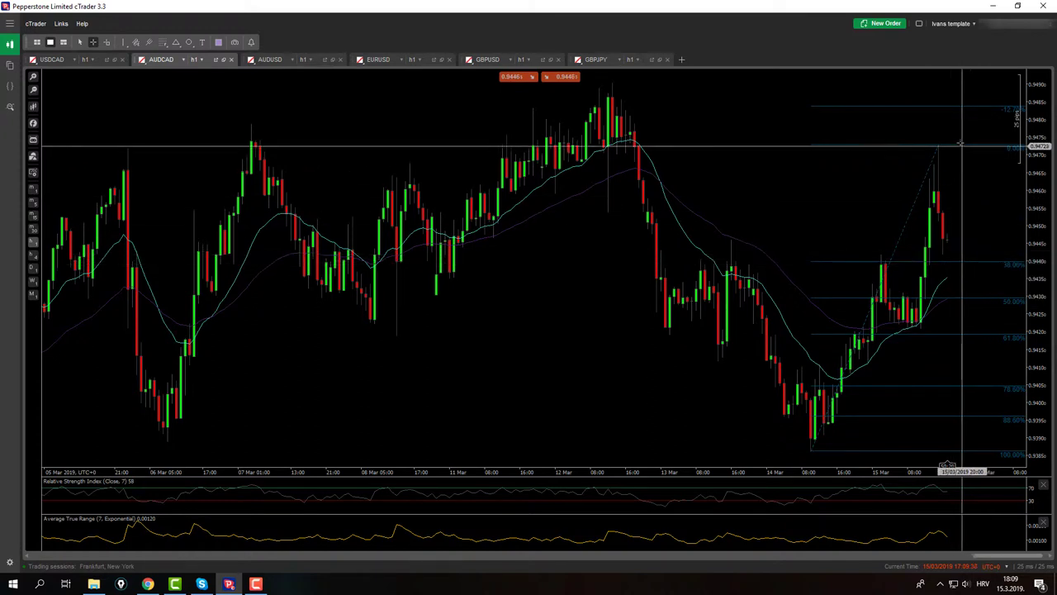
left_click_drag(953, 165, 955, 253)
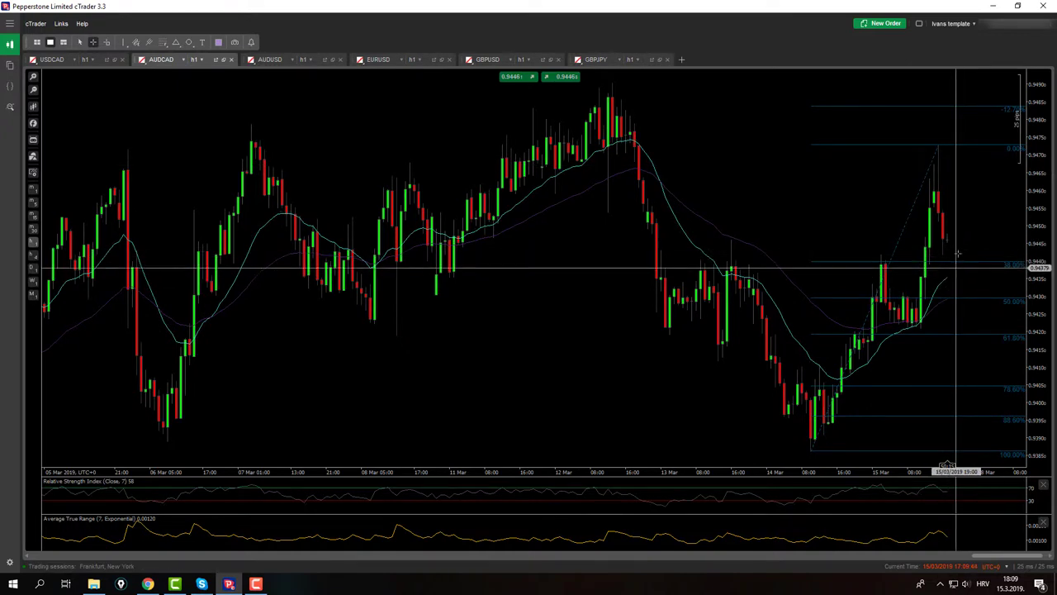
left_click_drag(957, 242, 954, 261)
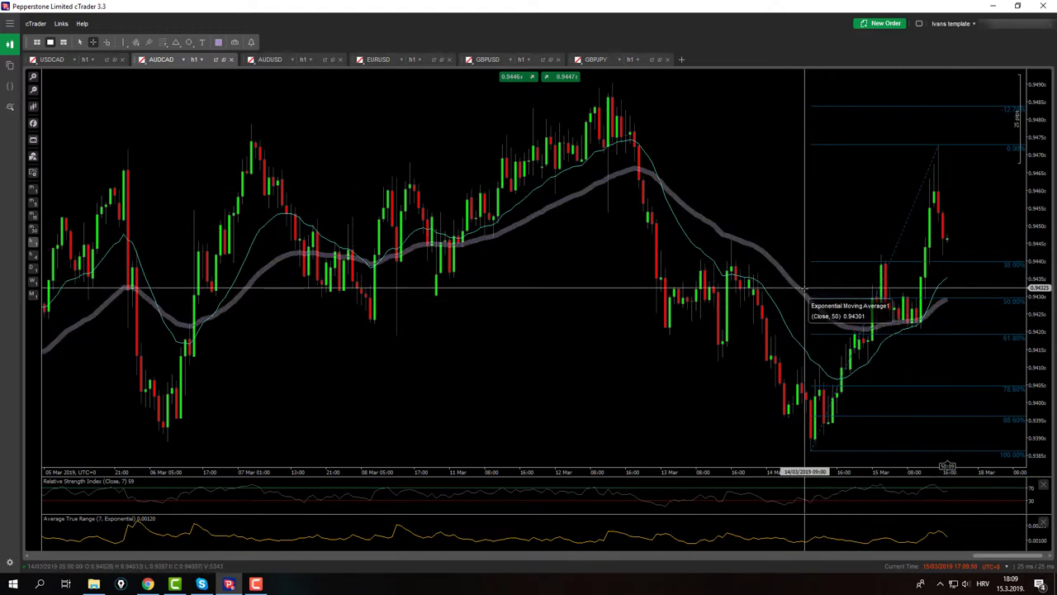
middle_click(767, 212)
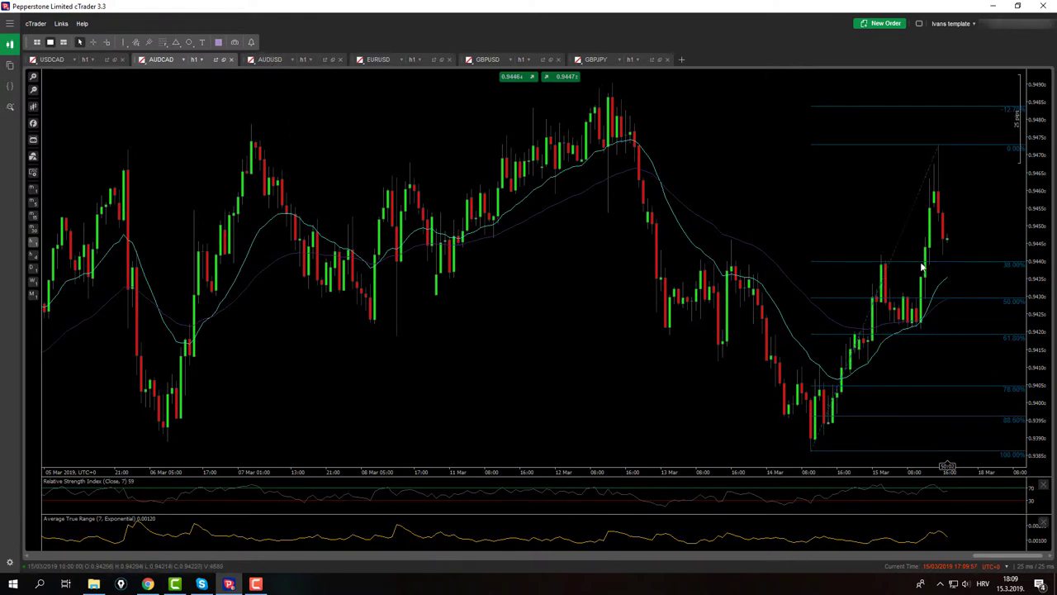
Step: Look over the AUDUSD chart and delete the existing Fibonacci retracement from the EURUSD chart
left_click(269, 59)
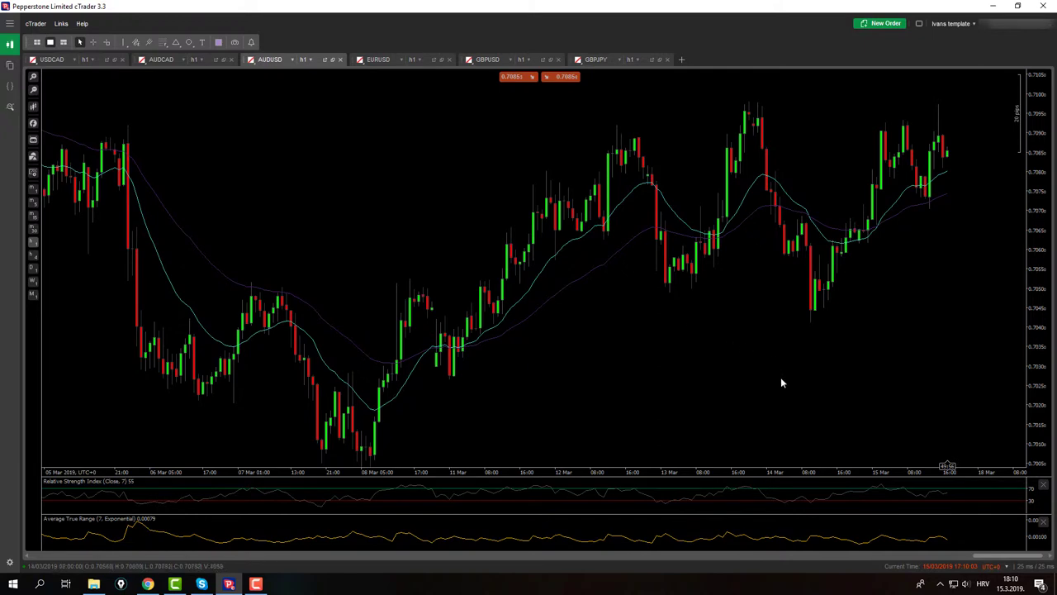
left_click(390, 62)
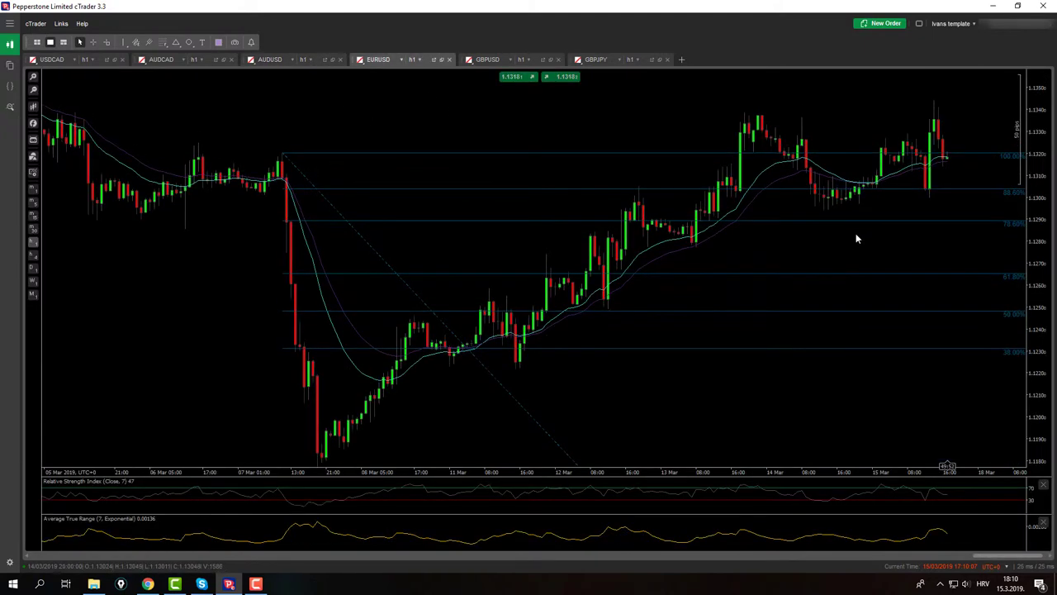
left_click(356, 227)
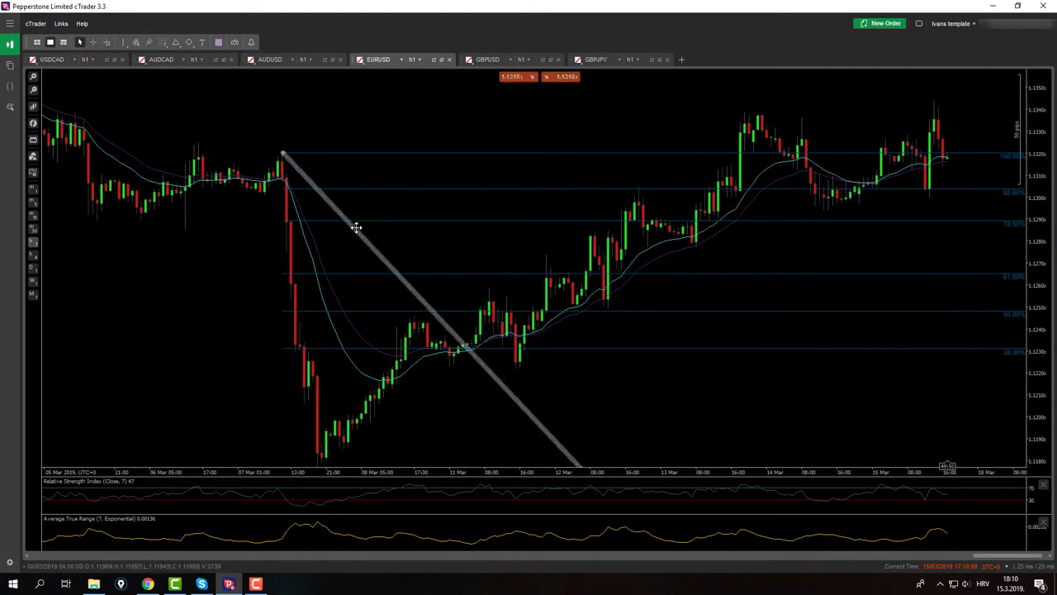
key("Delete")
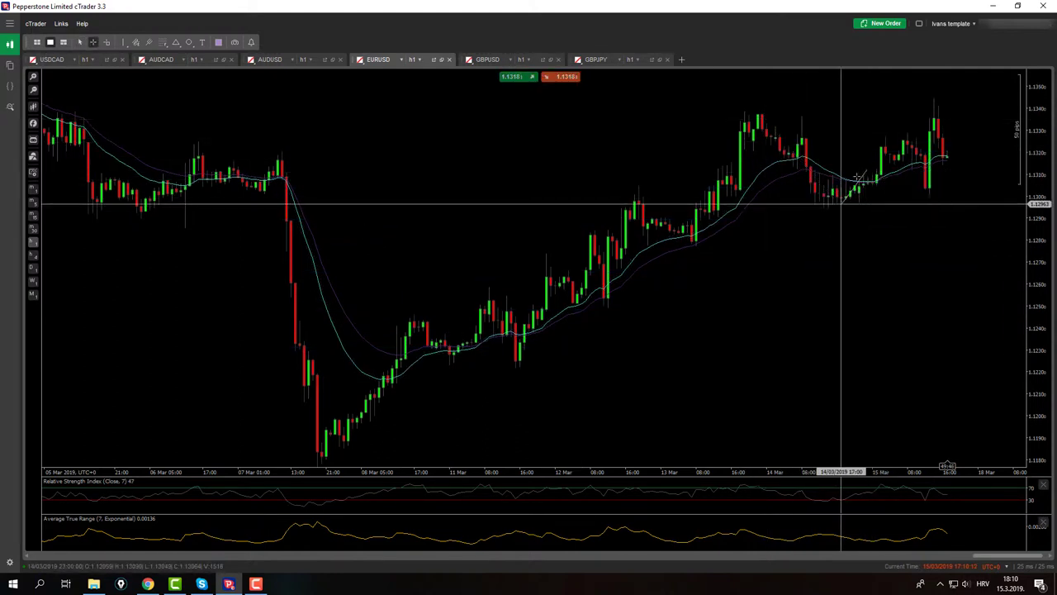
Step: Draw a Fibonacci retracement on EURUSD from the 13 March swing high to the 14 March low
left_click_drag(695, 239, 921, 229)
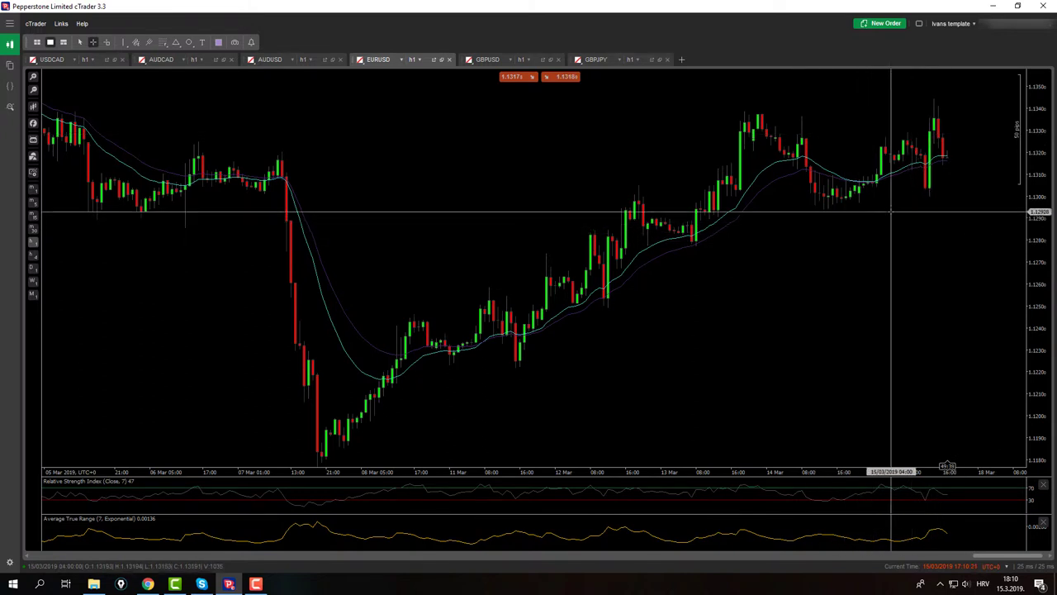
middle_click(811, 155)
left_click(164, 42)
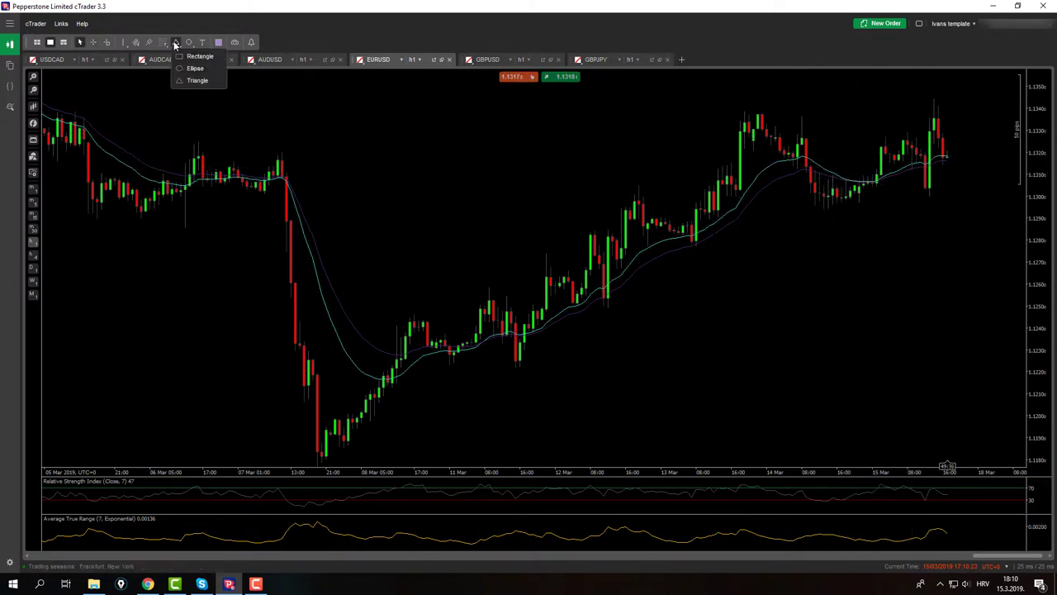
left_click(198, 58)
mouse_move(742, 114)
left_mouse_down()
mouse_move(826, 262)
mouse_move(828, 209)
left_mouse_up()
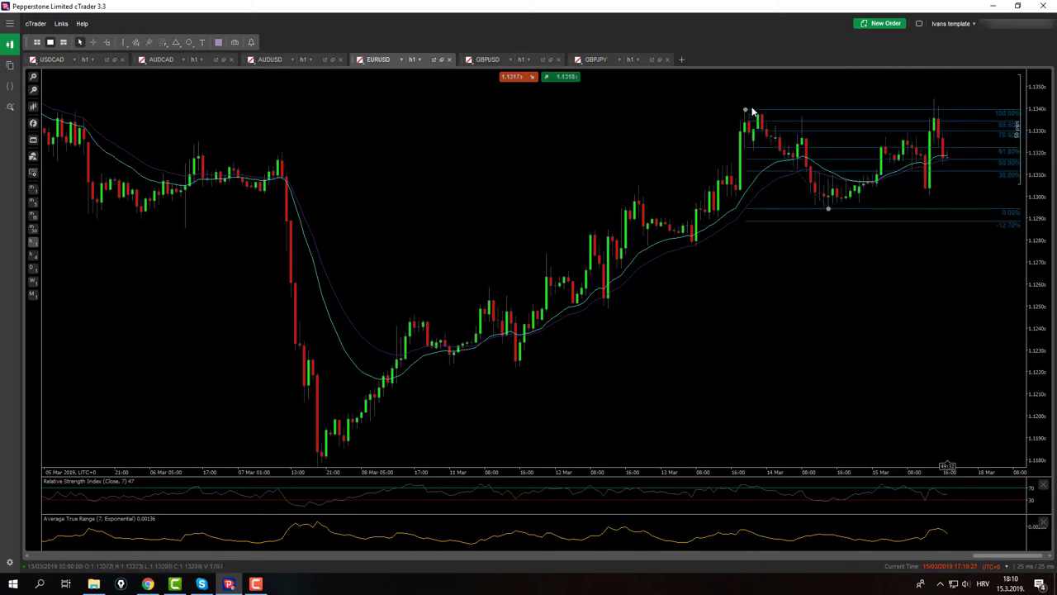
mouse_move(745, 112)
left_mouse_down()
mouse_move(755, 107)
mouse_move(745, 111)
left_mouse_up()
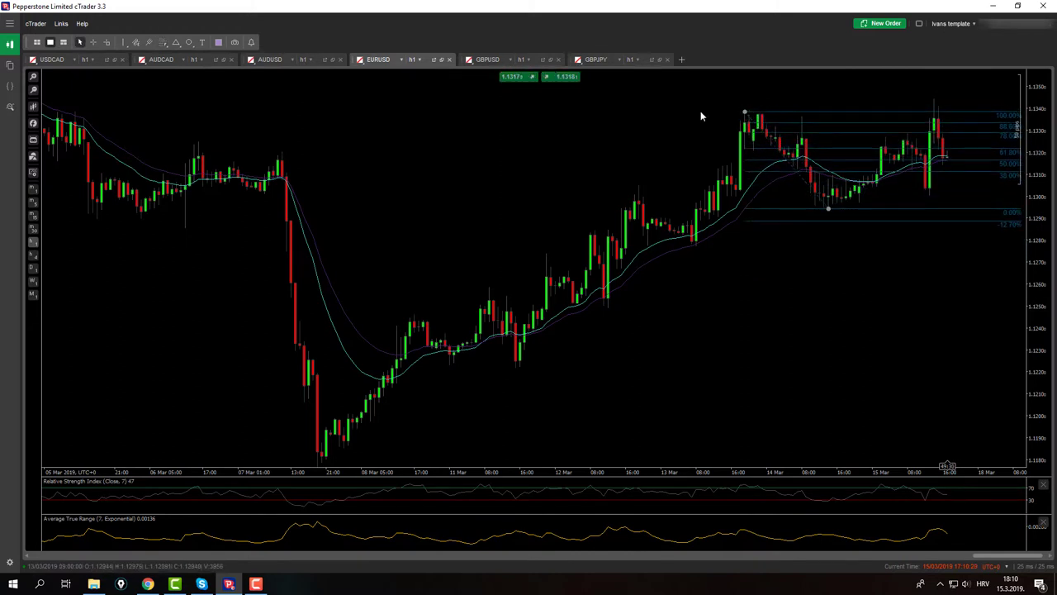
Step: Inspect how the 15 March EURUSD candles react around the 61.8% and 78.6% retracement levels
left_click(93, 42)
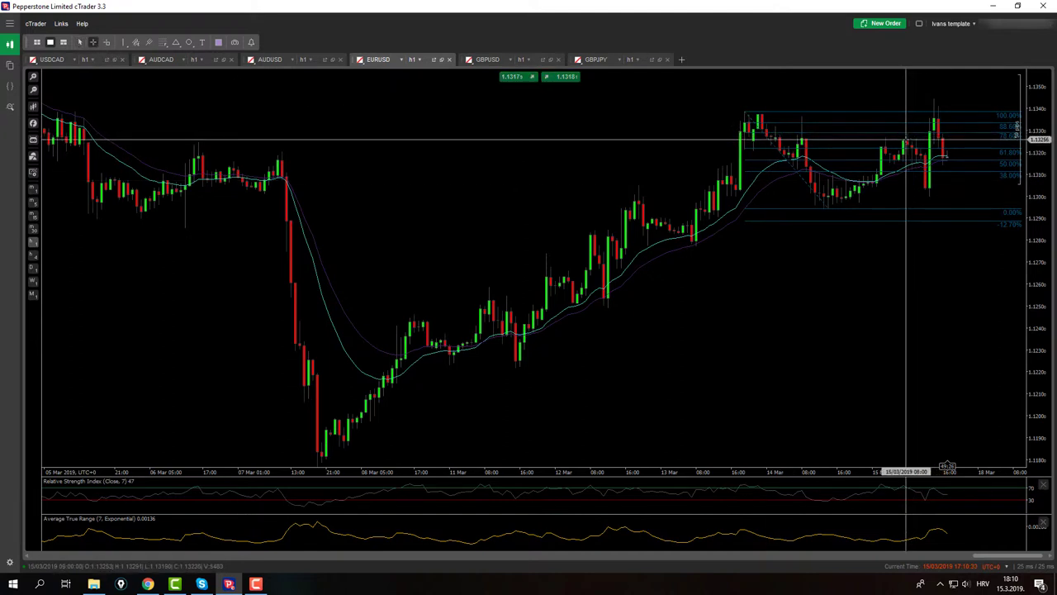
left_click(909, 135)
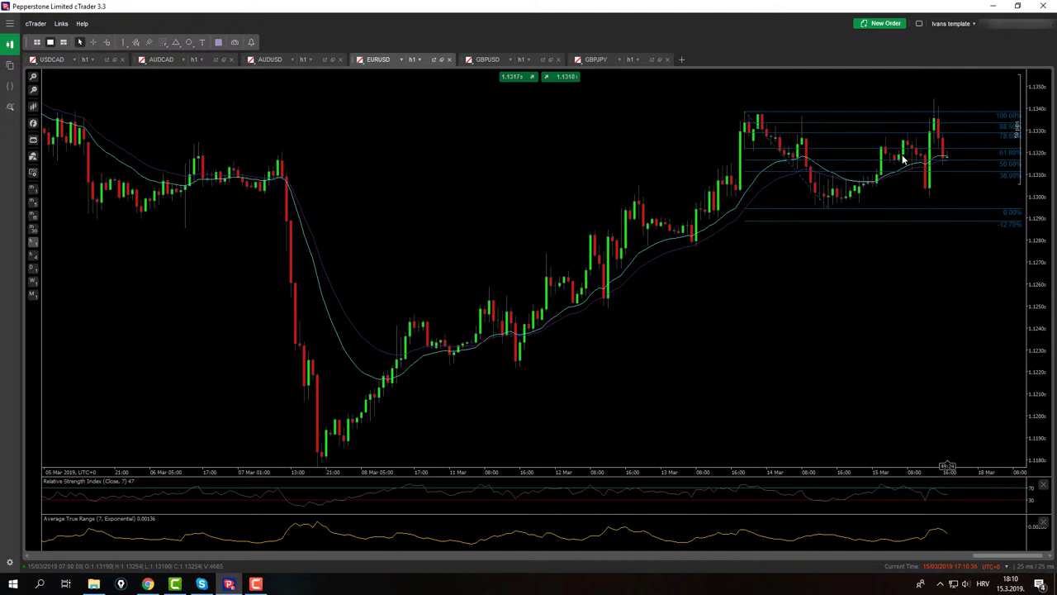
scroll(903, 160, "up", 4)
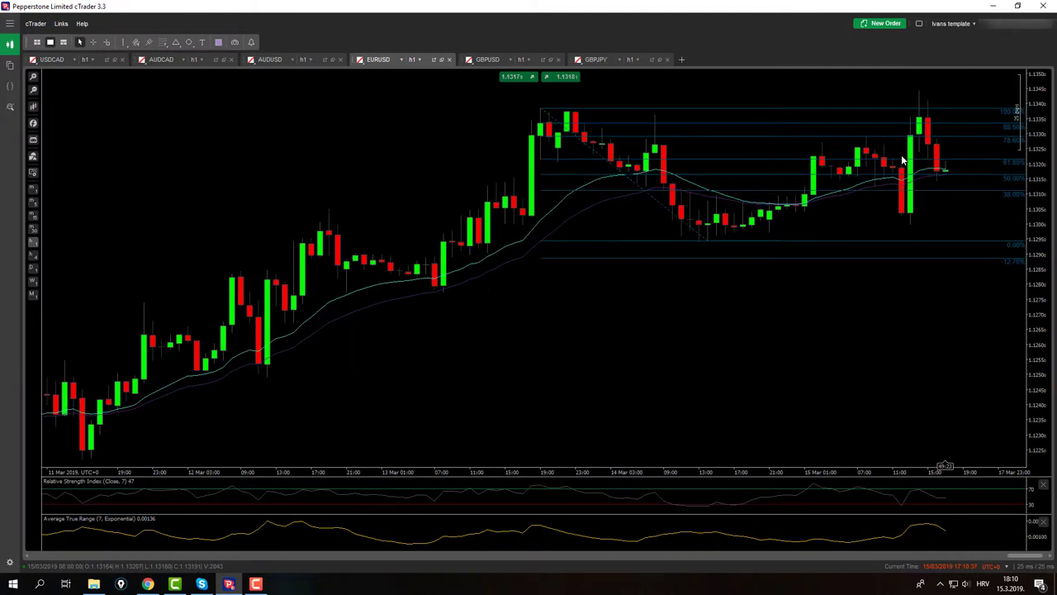
left_click(93, 42)
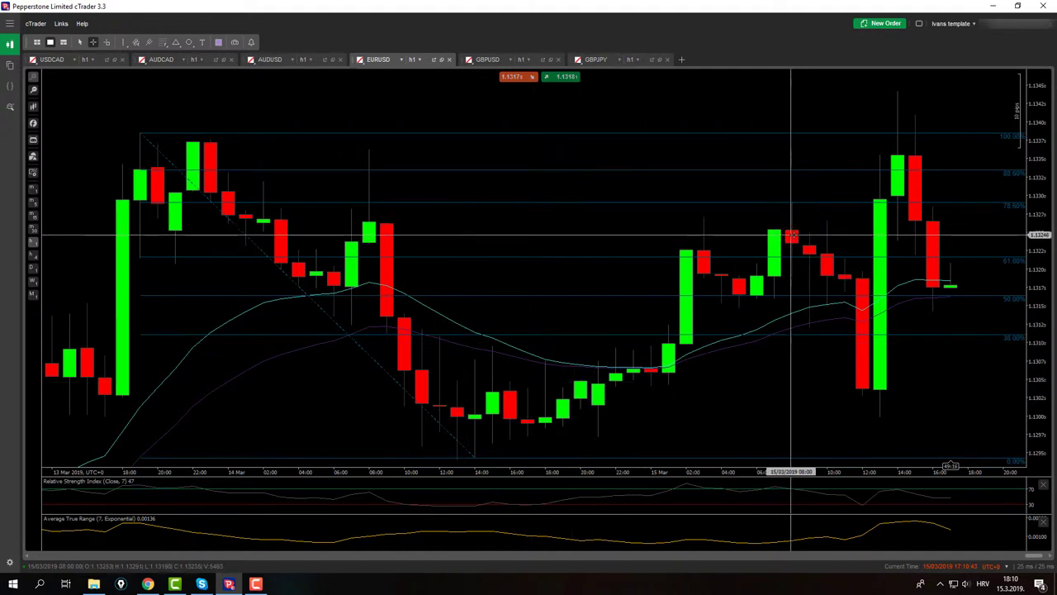
left_click(771, 227)
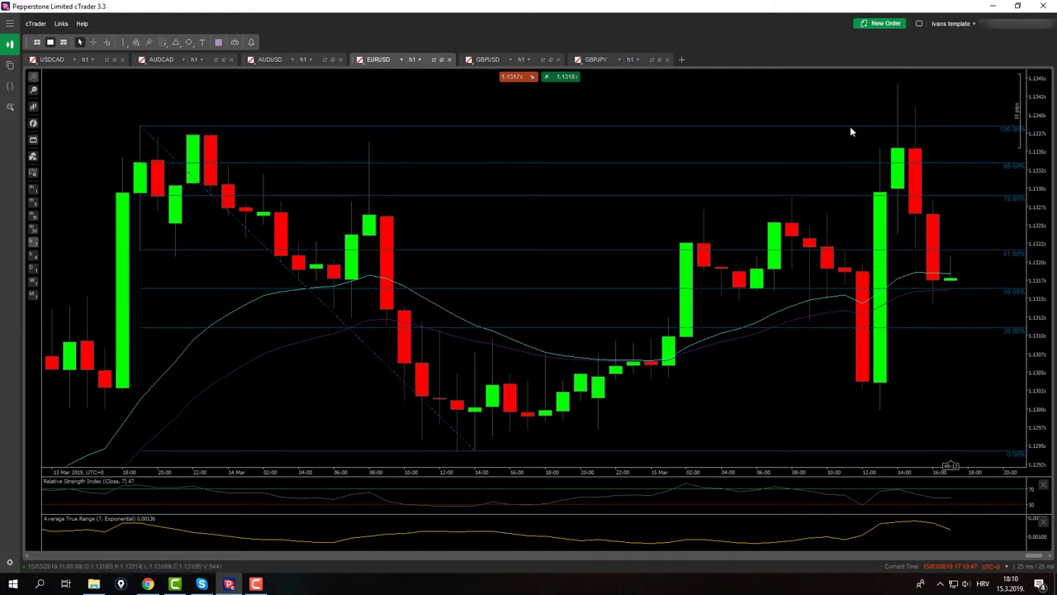
Step: Delete the existing Fibonacci retracement from the GBPUSD chart
key("ctrl+Tab")
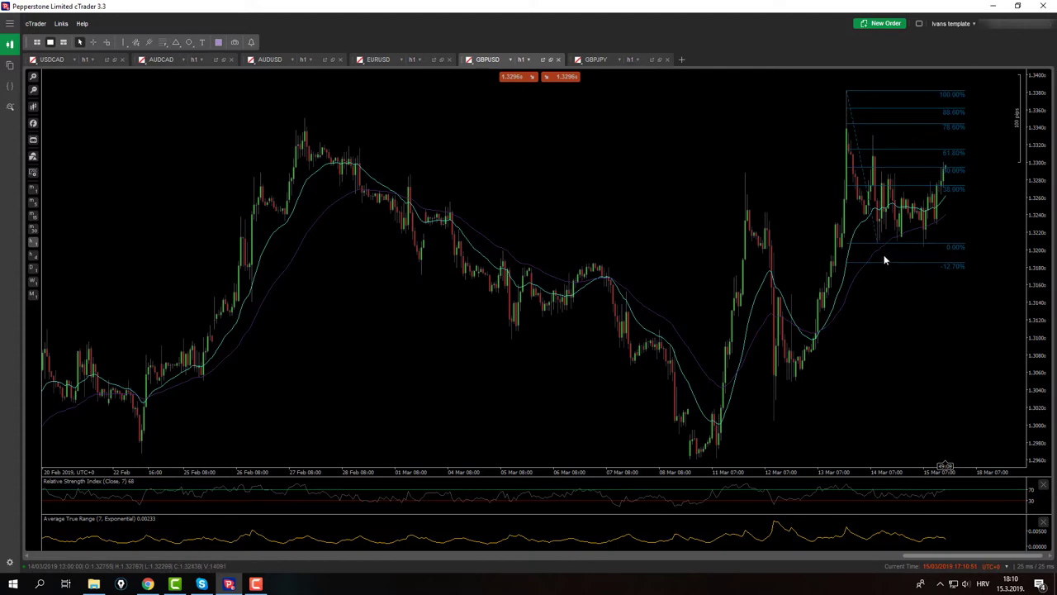
left_click(878, 245)
key("Delete")
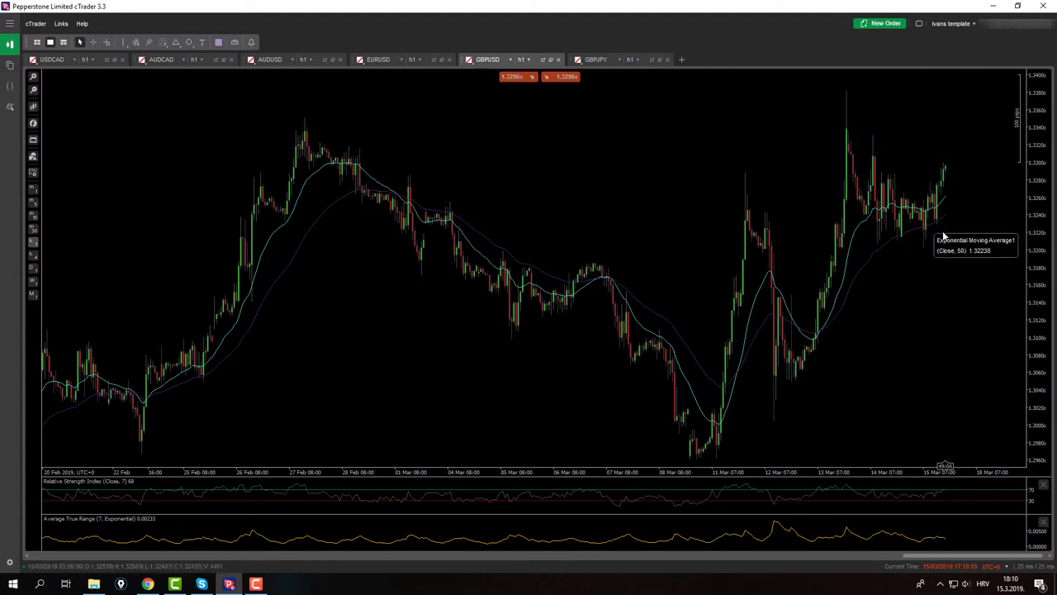
Step: Trace the GBPJPY decline from the 14 March high and the rise that follows it into 15 March
left_click(596, 59)
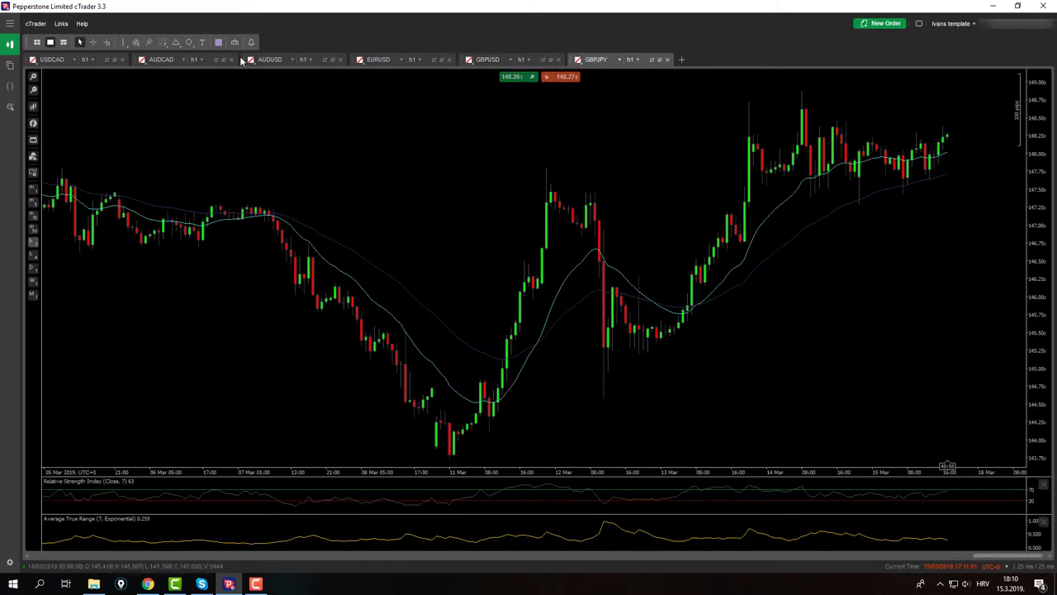
left_click(92, 45)
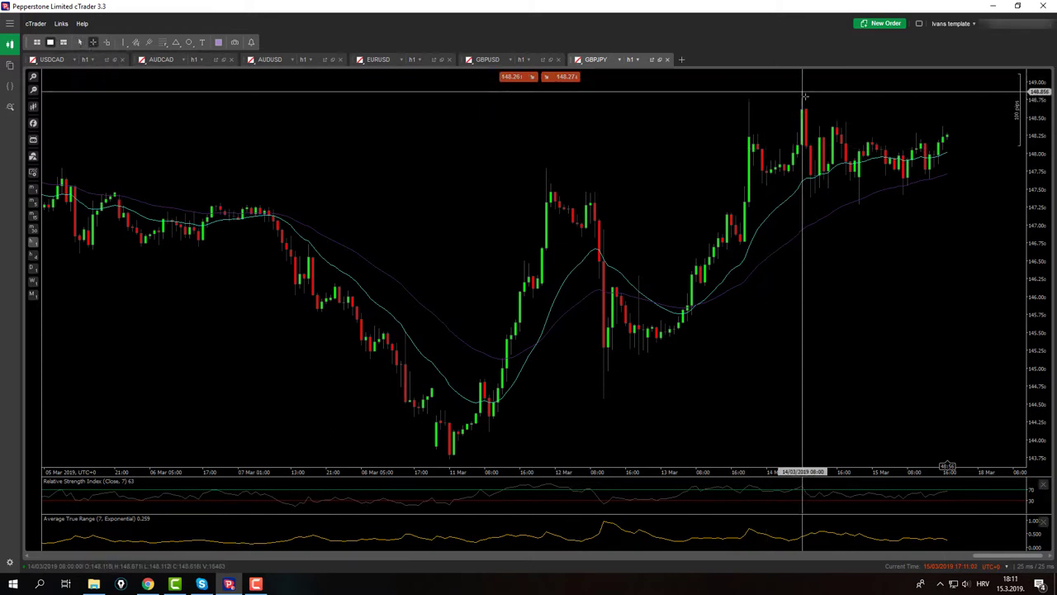
left_click_drag(802, 92, 857, 192)
left_click_drag(857, 192, 947, 125)
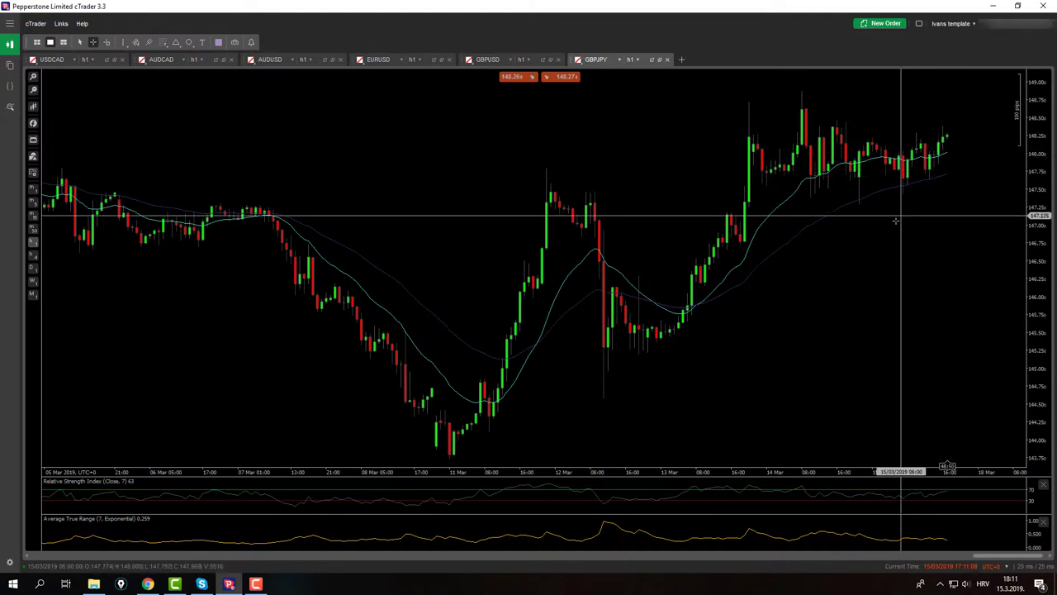
key("Escape")
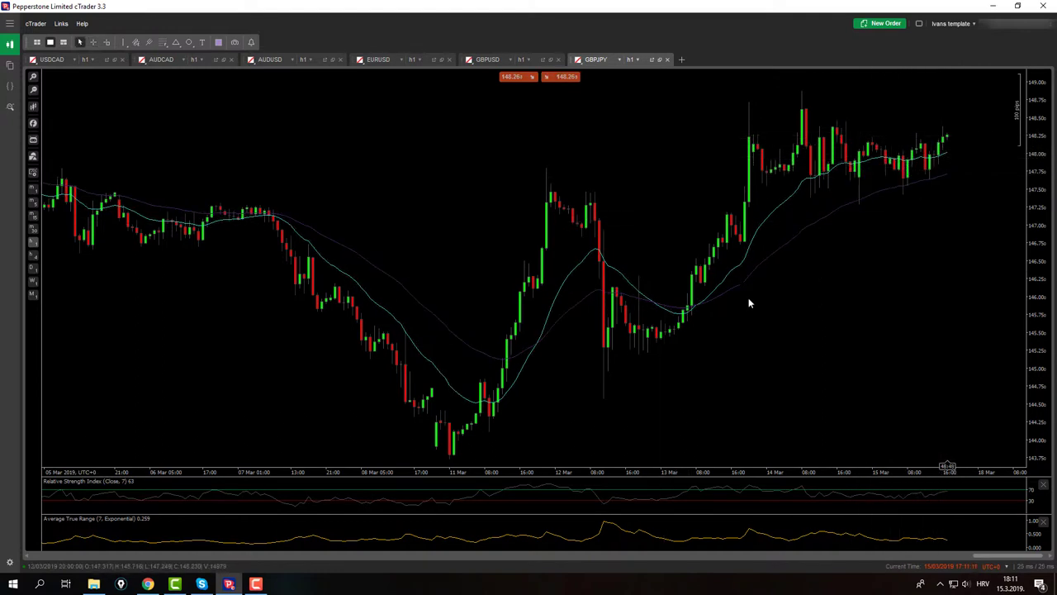
Step: Draw a Fibonacci retracement on USDCAD from the 14 March high to the 15 March low and trace the rebound against its levels
left_click(57, 62)
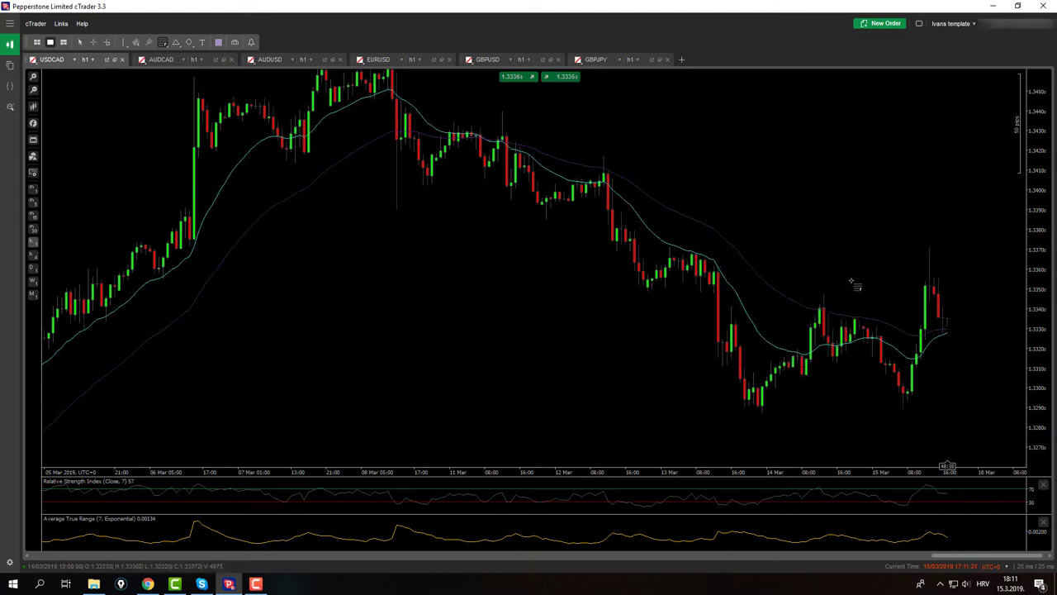
mouse_move(825, 292)
left_mouse_down()
mouse_move(900, 385)
mouse_move(909, 419)
mouse_move(904, 410)
left_mouse_up()
left_click(93, 42)
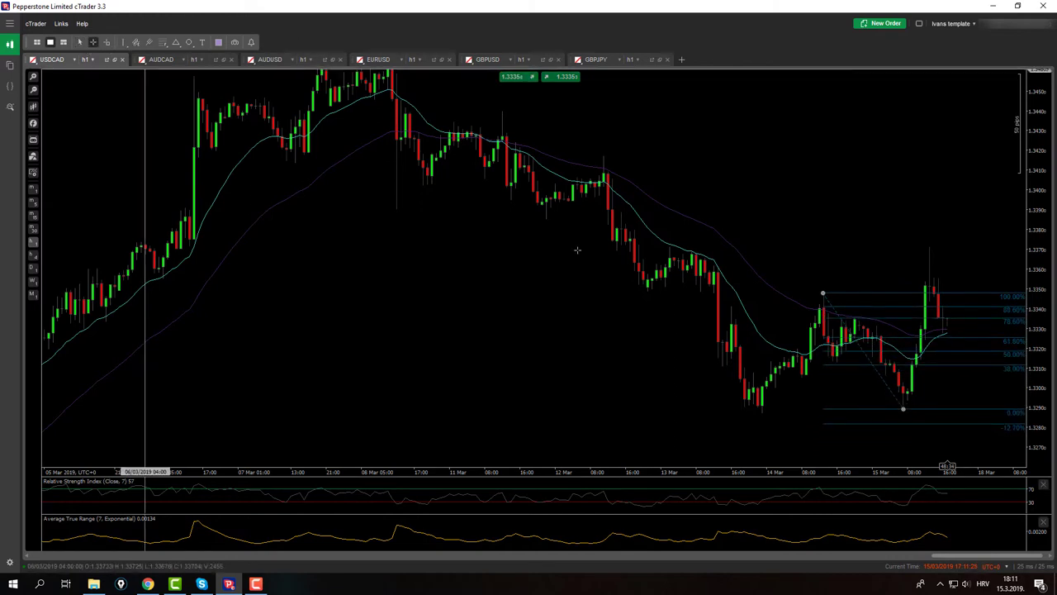
left_click_drag(909, 400, 942, 335)
Step: Delete the Fibonacci retracement just drawn on the USDCAD chart
key("Escape")
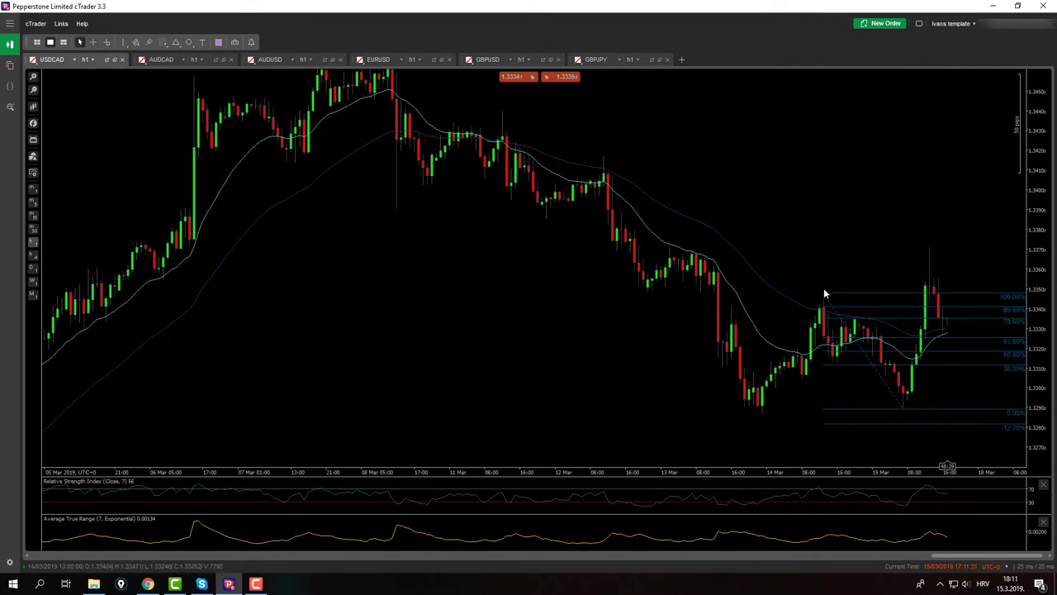
key("Delete")
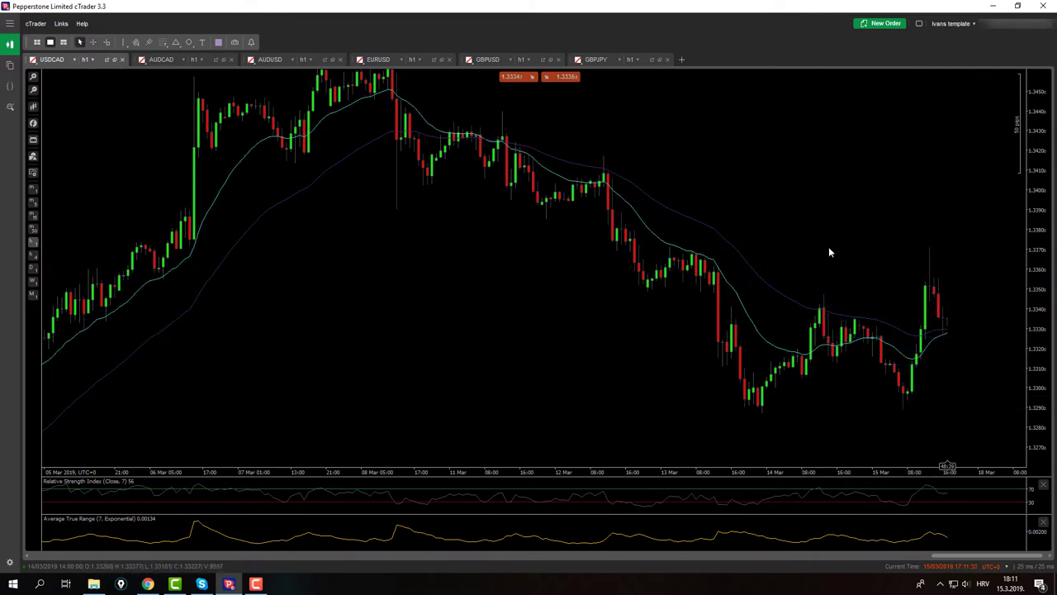